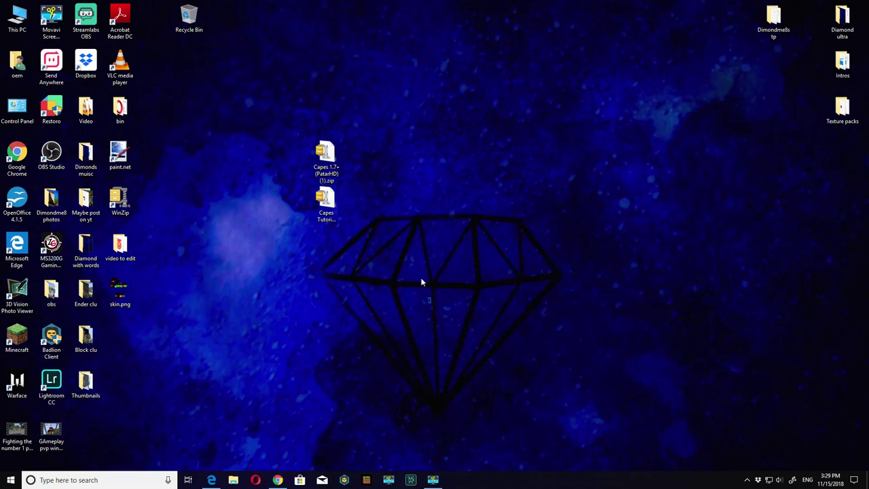
left_click_drag(430, 302, 467, 300)
left_click_drag(441, 335, 441, 335)
left_click_drag(588, 173, 575, 207)
left_click_drag(440, 250, 487, 261)
left_click_drag(315, 216, 401, 273)
- Search the computer for "io"
left_click(72, 479)
type("io")
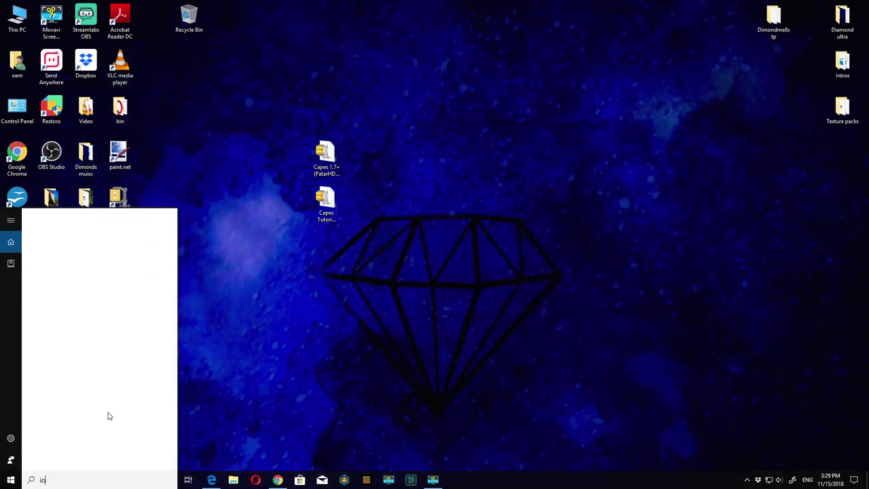
key("Return")
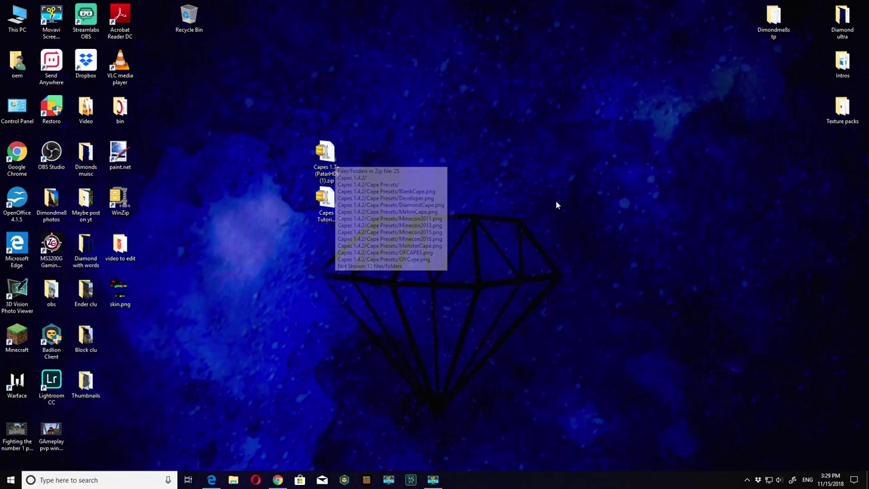
right_click(322, 161)
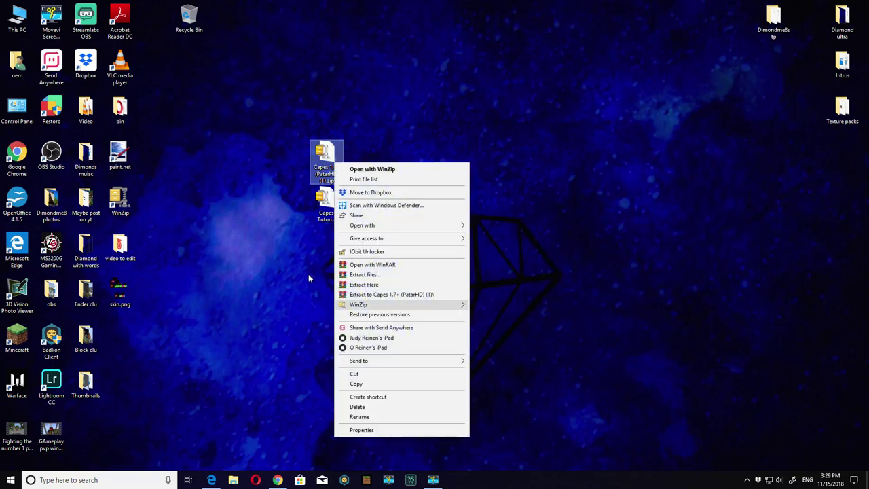
left_click(269, 156)
double_click(324, 155)
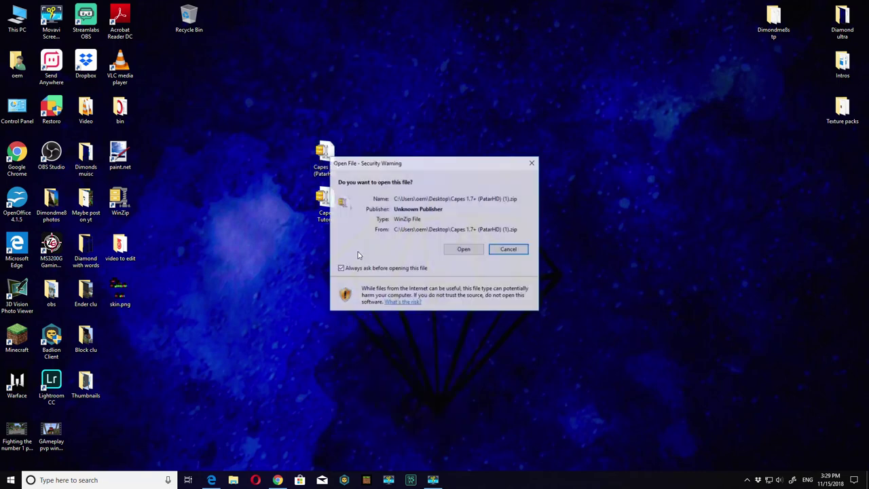
left_click(516, 251)
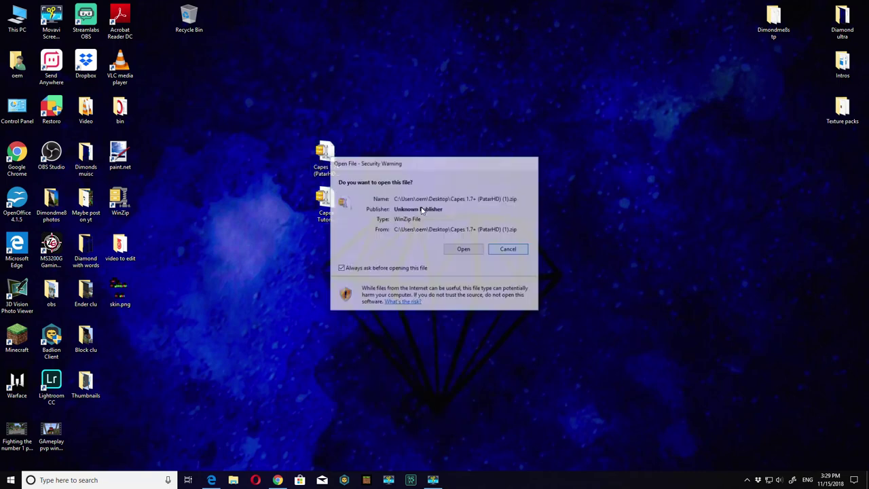
right_click(320, 154)
left_click(351, 132)
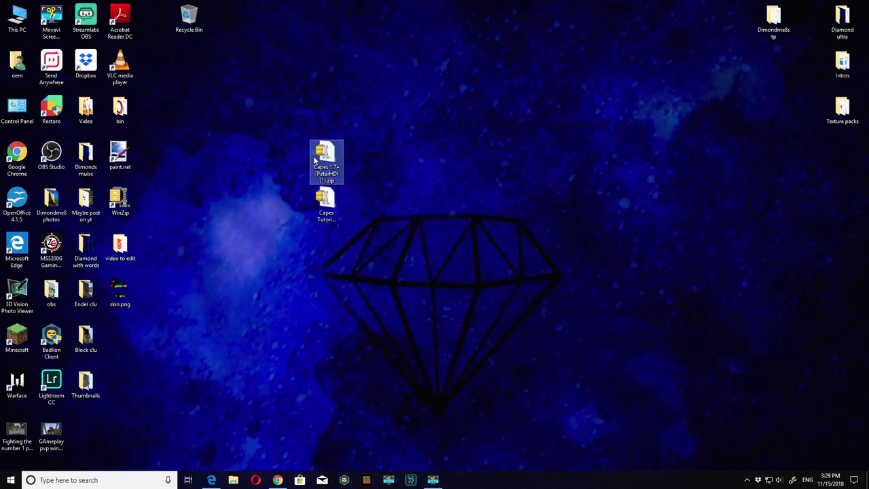
- Open the Capes 1.7+ (PatarHD) (1).zip archive with WinRAR and extract its Capes 1.4.2 folder onto the desktop
right_click(314, 157)
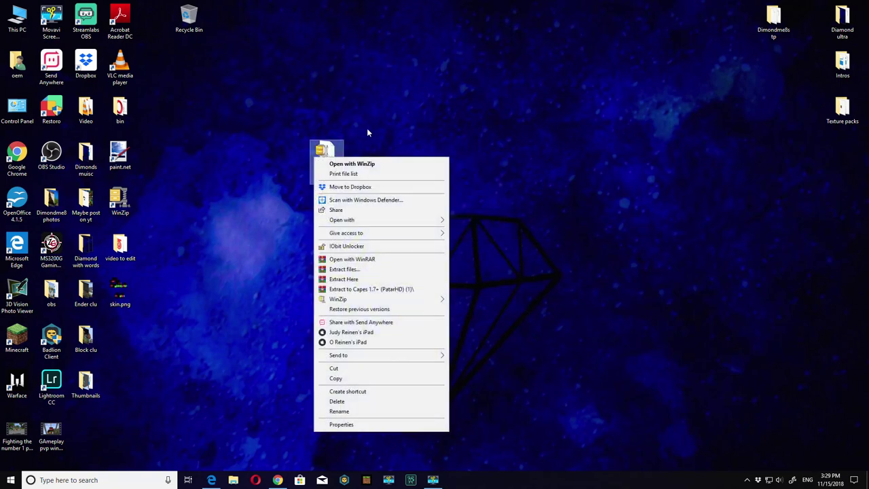
left_click(383, 259)
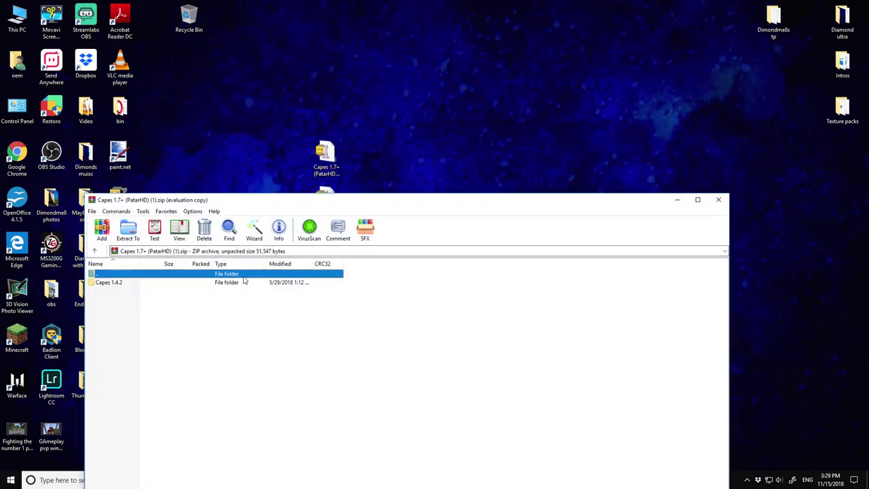
left_click_drag(218, 285, 520, 120)
- Open Capes Tutorial (1).zip, extract its vanilla folder onto the desktop, and close the archive windows
double_click(326, 190)
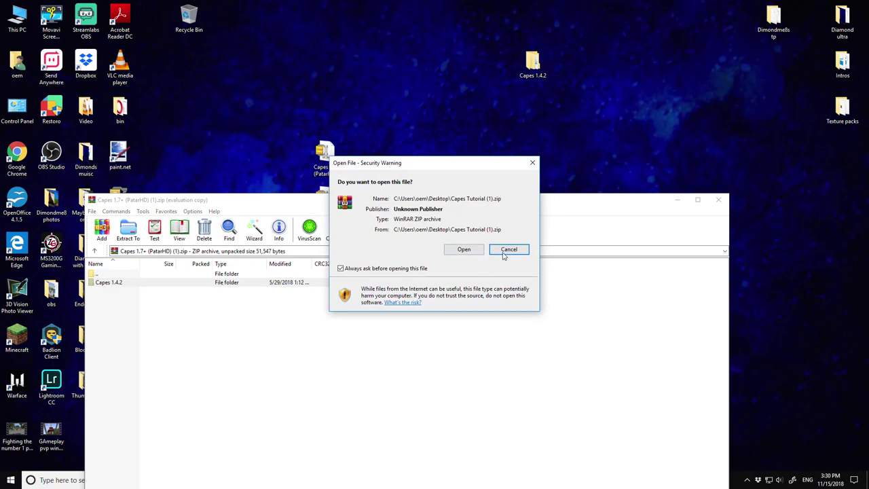
left_click(453, 251)
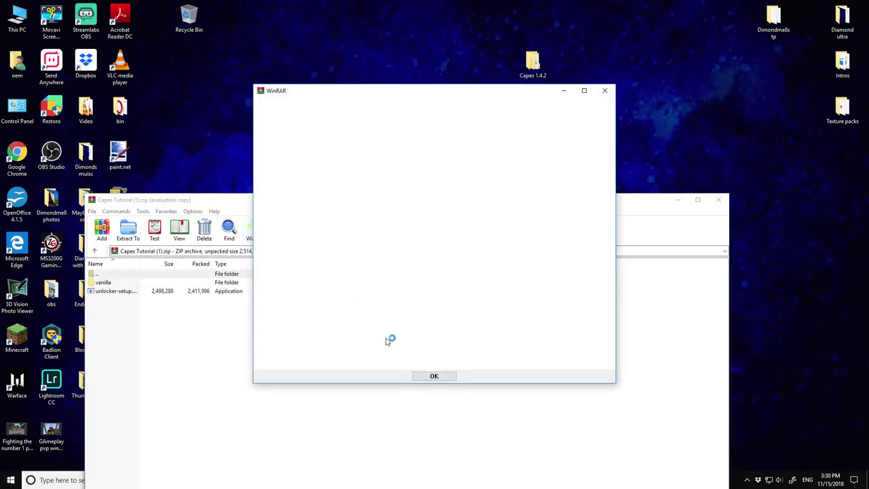
left_click(438, 376)
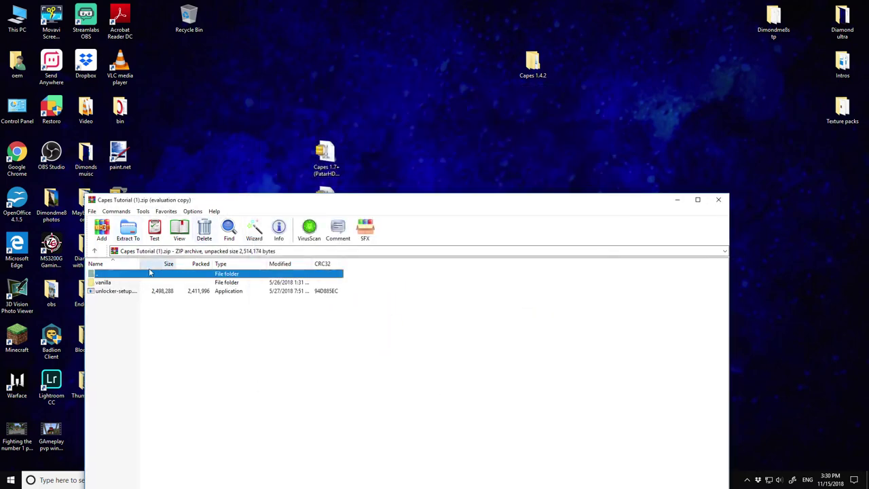
left_click_drag(124, 282, 558, 98)
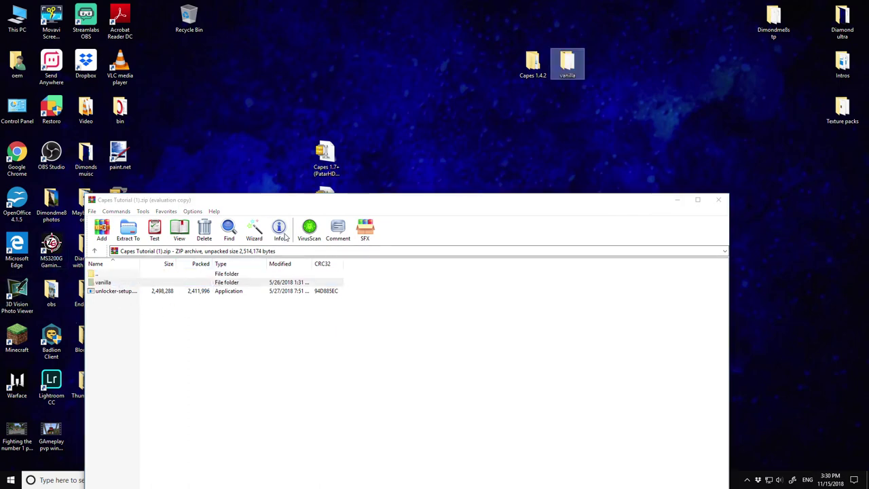
left_click(719, 201)
left_click(718, 199)
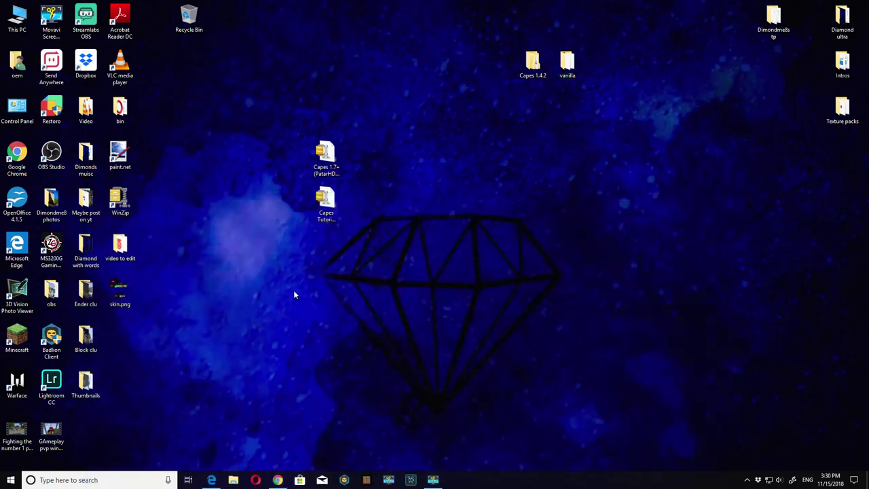
- Move both Capes zip files together to the free spots beside the desktop's shortcut columns
left_click_drag(293, 294, 341, 152)
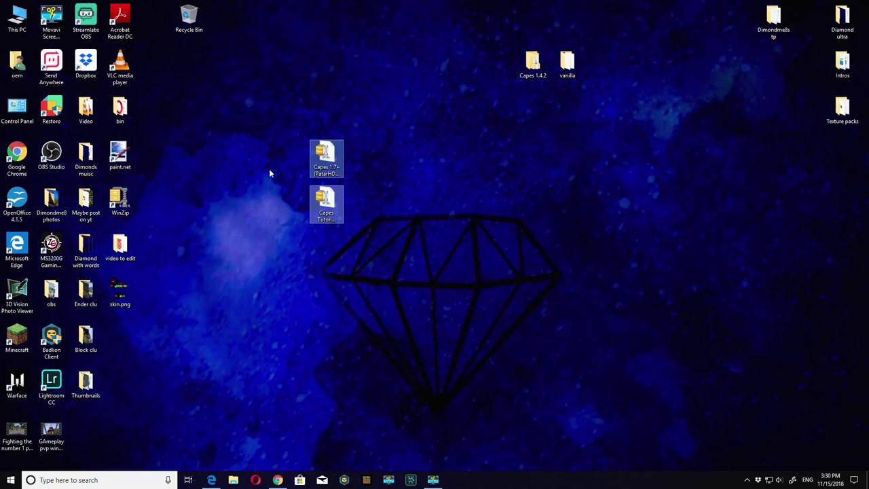
left_click_drag(341, 172, 164, 65)
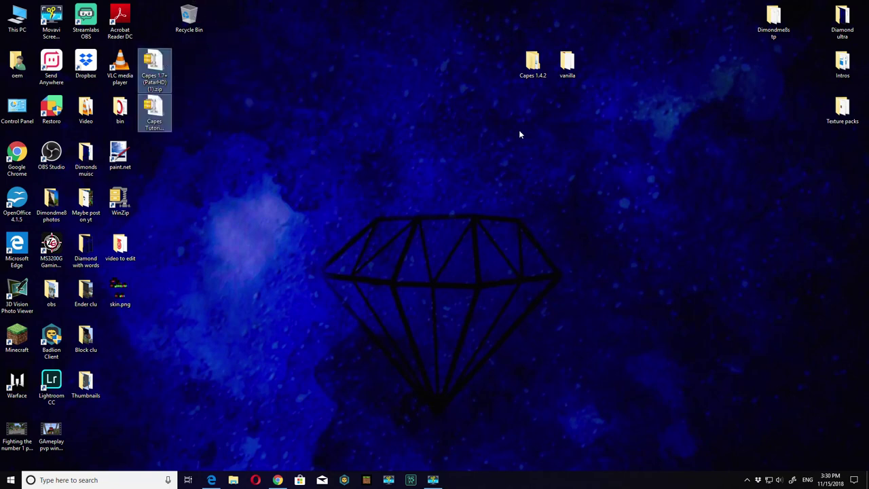
left_click(547, 93)
- Move the Capes 1.4.2 folder, the vanilla folder and skin.png to the middle area of the desktop
left_click_drag(532, 65, 326, 245)
left_click_drag(568, 68, 400, 250)
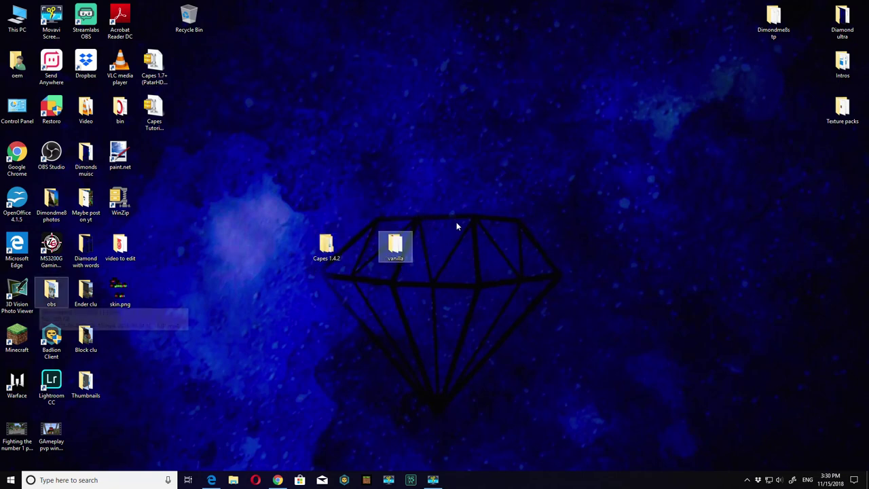
left_click_drag(121, 303, 395, 166)
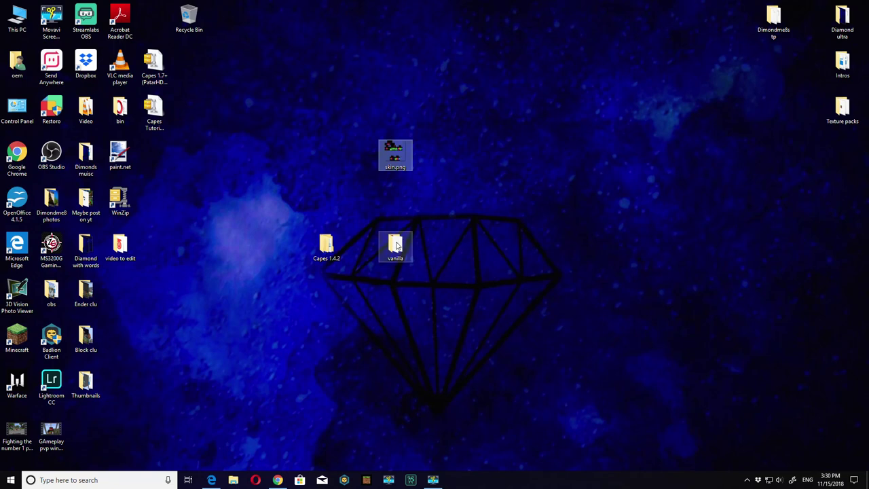
- Open the Capes 1.4.2 folder, look through its Cape Presets subfolder and return to the parent folder
double_click(330, 246)
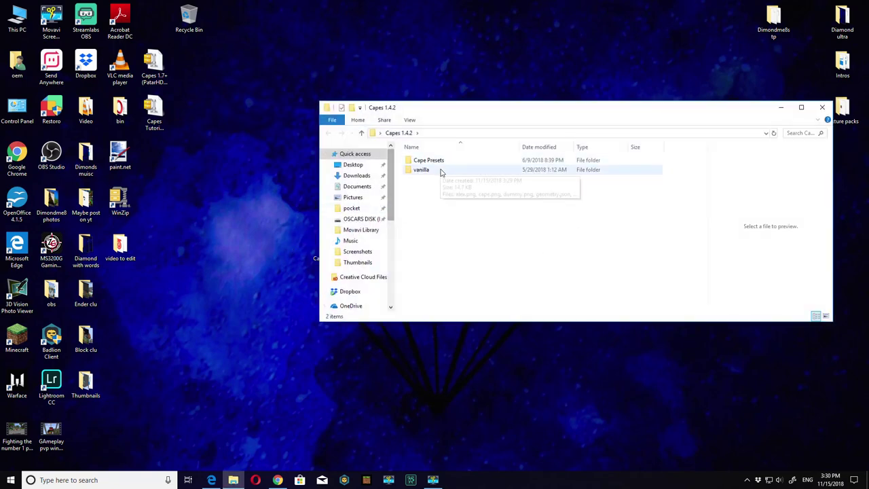
double_click(441, 161)
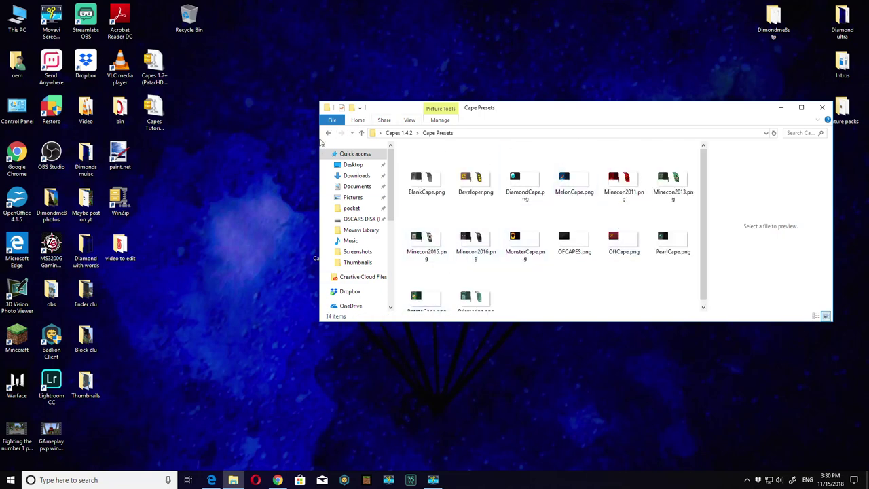
left_click(328, 133)
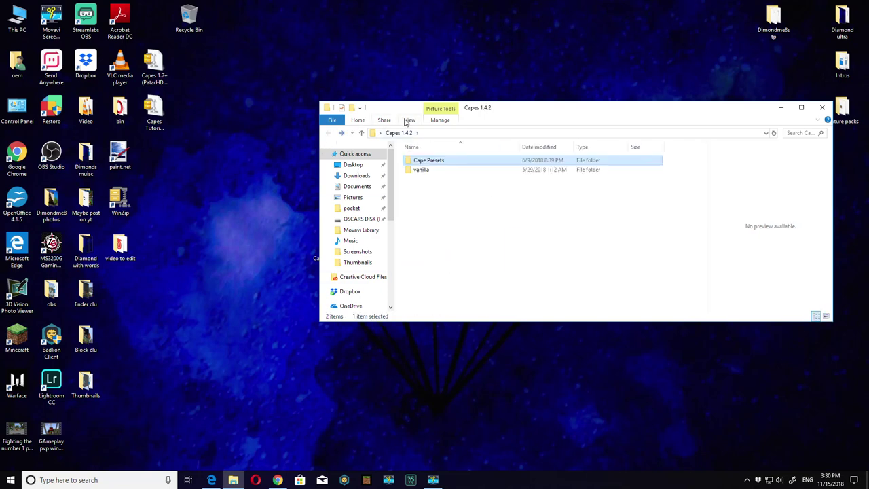
- Turn the display of hidden items off and back on in the Capes 1.4.2 folder window
left_click(407, 120)
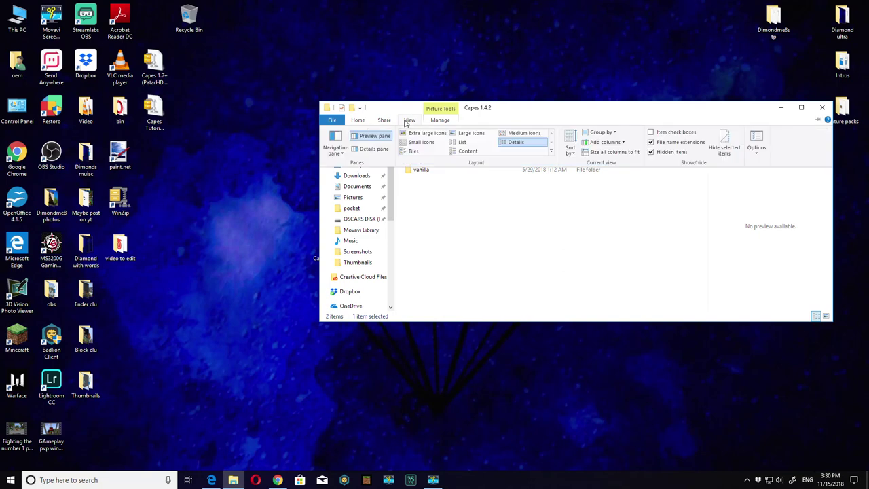
left_click(664, 154)
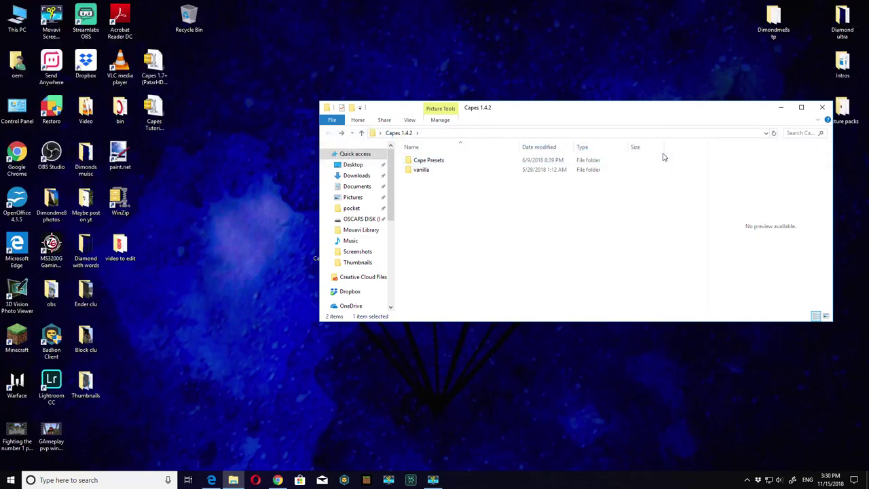
left_click(411, 120)
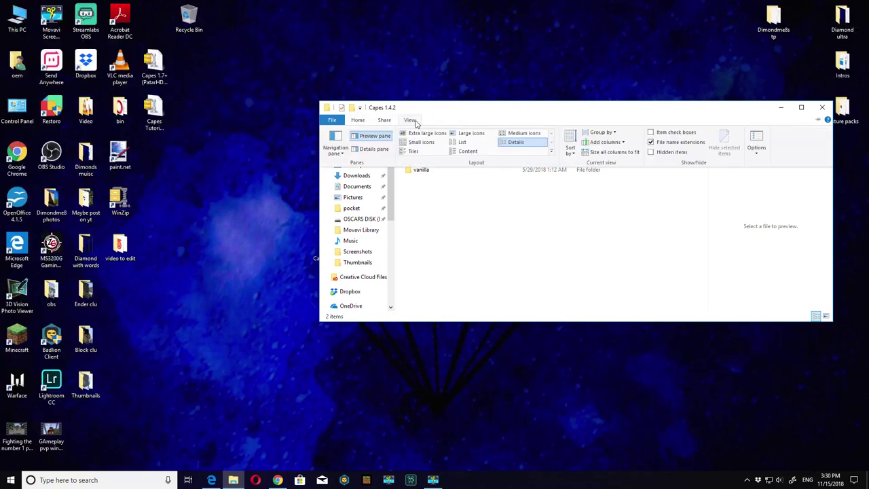
left_click(665, 154)
left_click(410, 120)
left_click(649, 203)
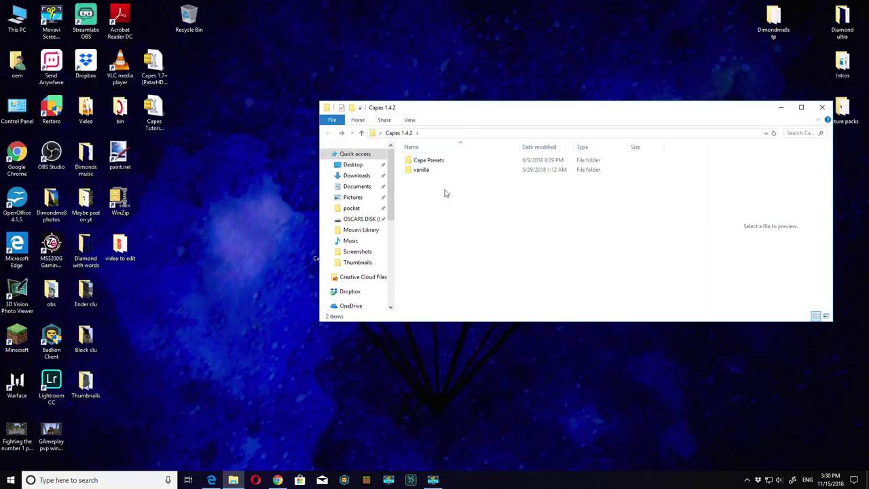
- Open the Cape Presets folder and reposition its window on the desktop
left_click(468, 161)
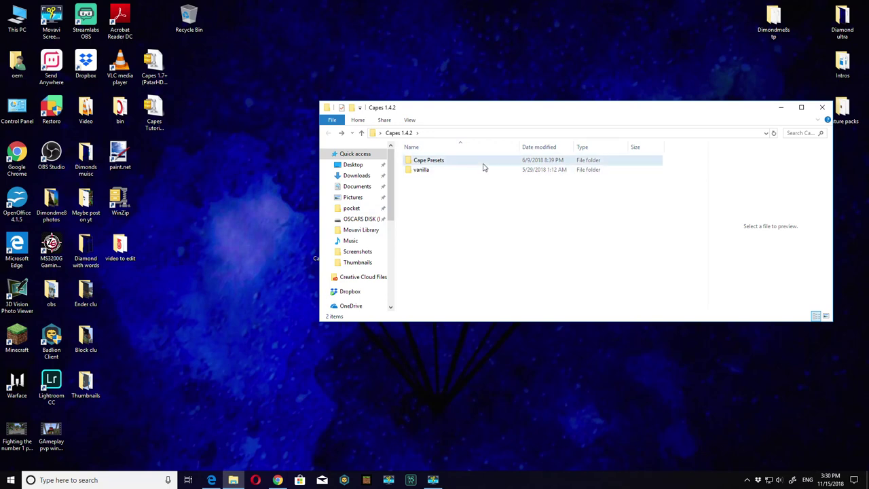
double_click(483, 163)
left_click_drag(572, 113, 488, 185)
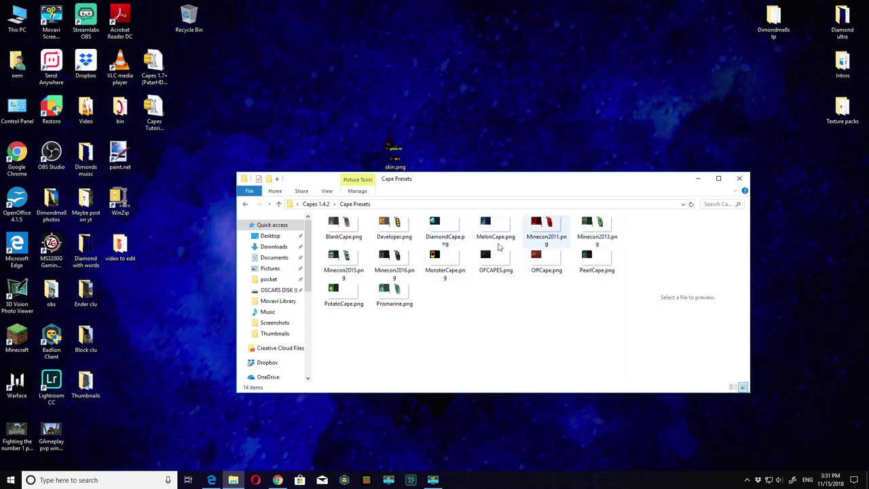
left_click_drag(485, 188, 579, 150)
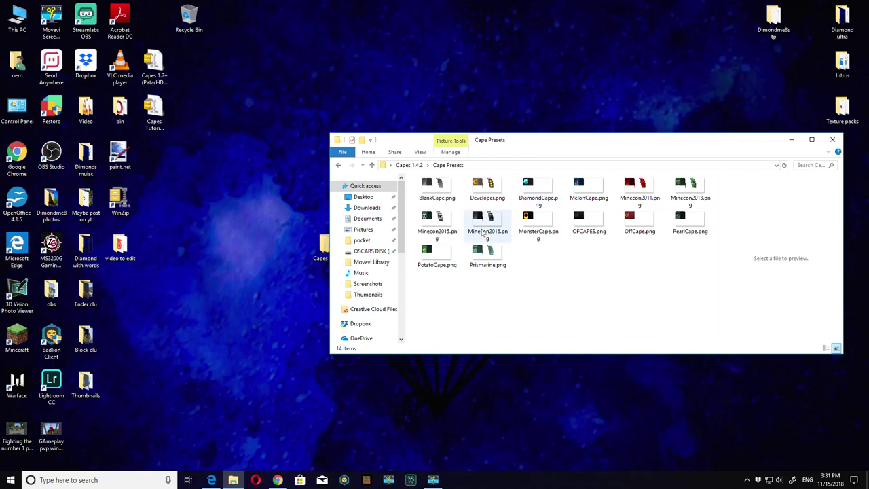
- Rename Minecon2016.png in the Cape Presets folder to cape.png
left_click(483, 232)
right_click(483, 233)
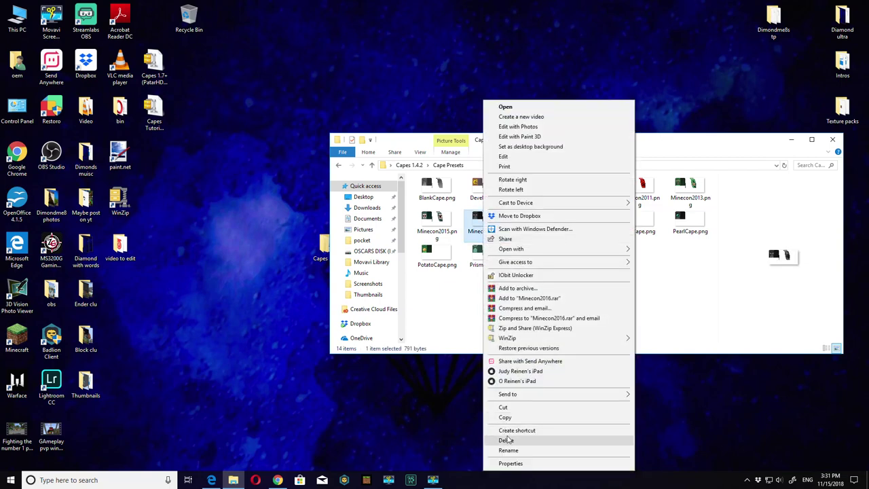
left_click(511, 450)
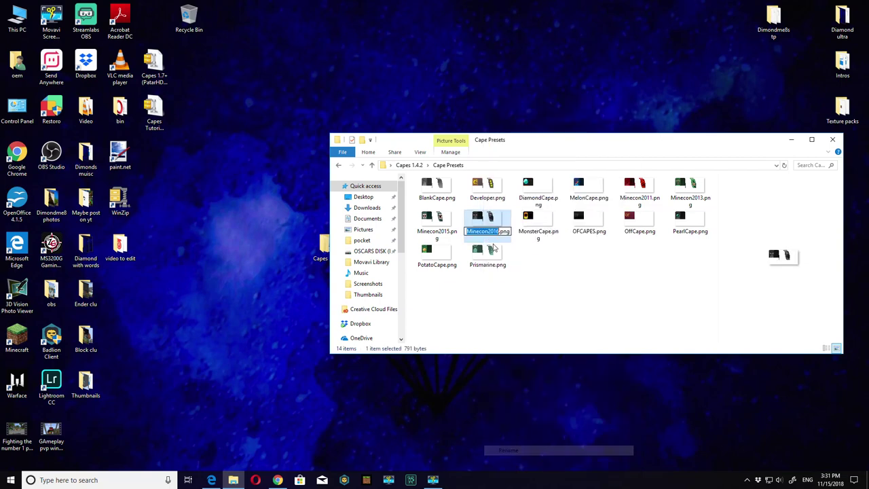
key("BackSpace")
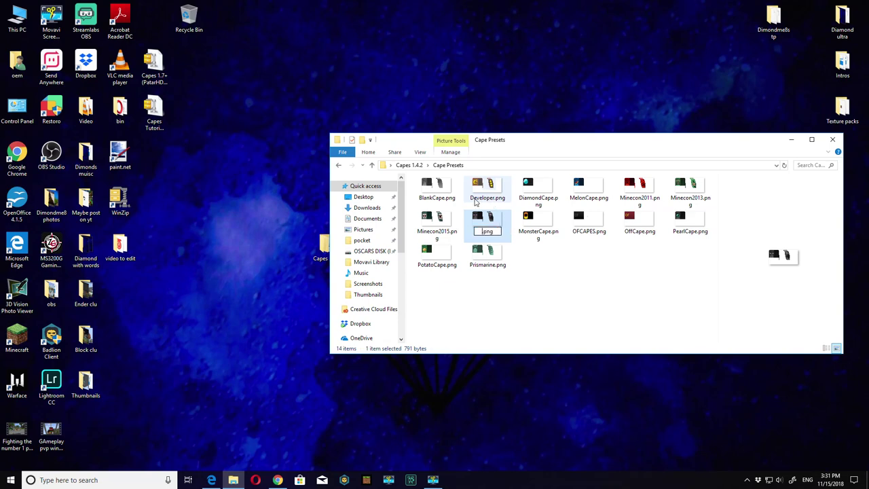
type("cape")
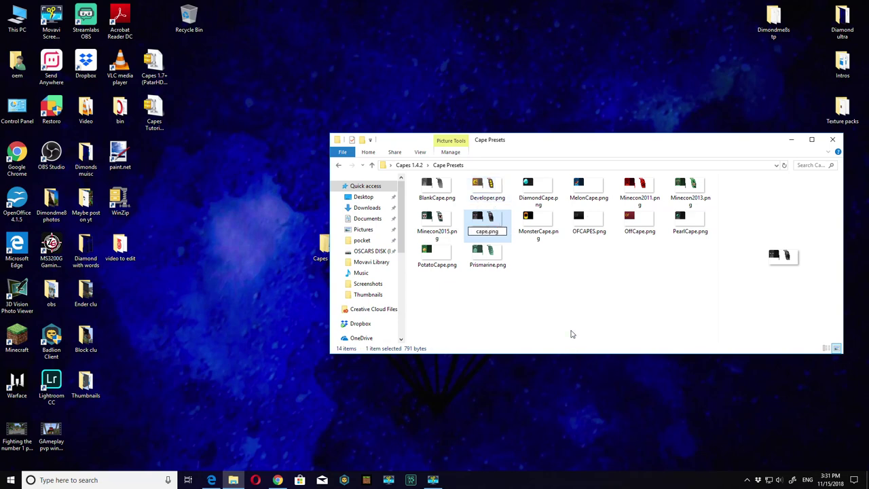
left_click(568, 309)
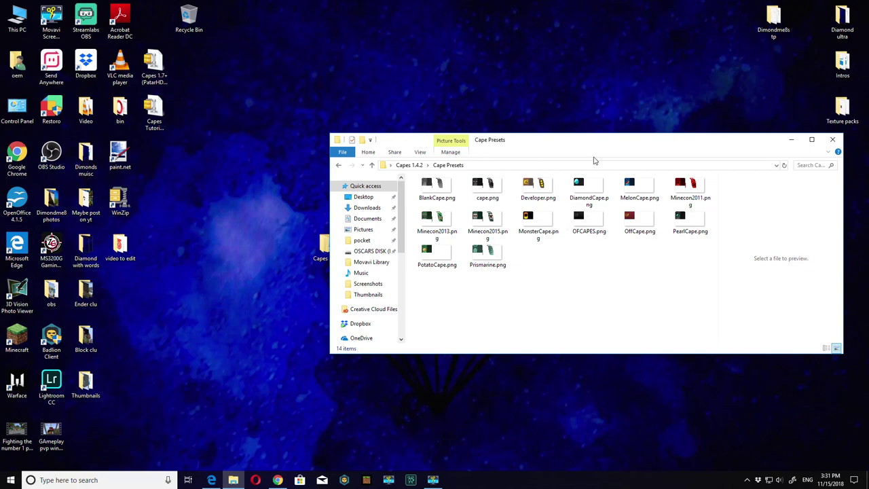
- Open the vanilla folder and move cape.png into it from Cape Presets, replacing the existing cape.png
left_click_drag(605, 149, 564, 282)
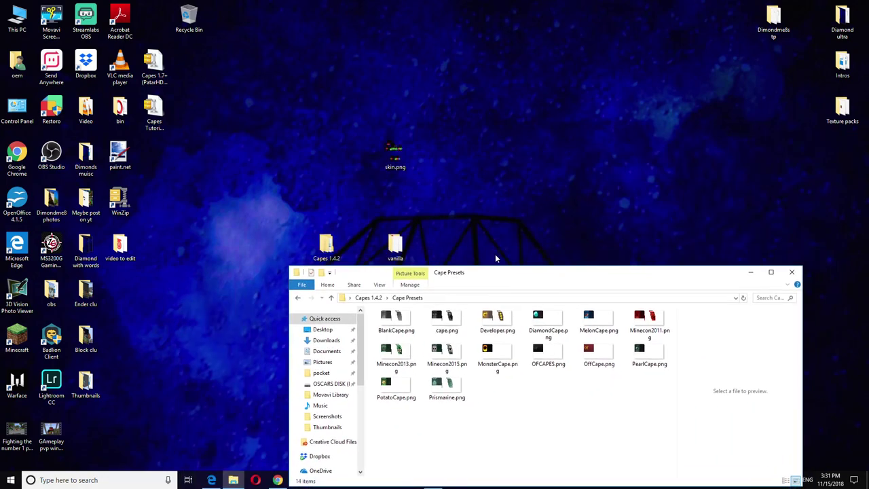
double_click(395, 246)
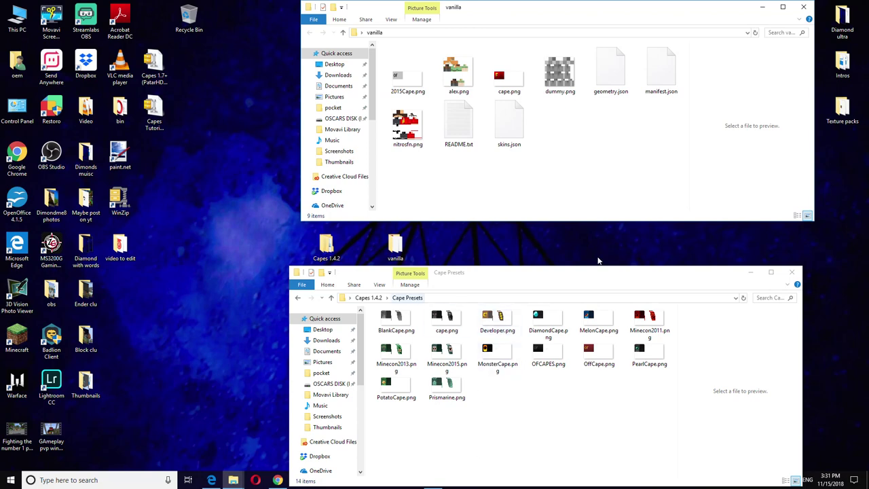
left_click_drag(450, 311, 577, 149)
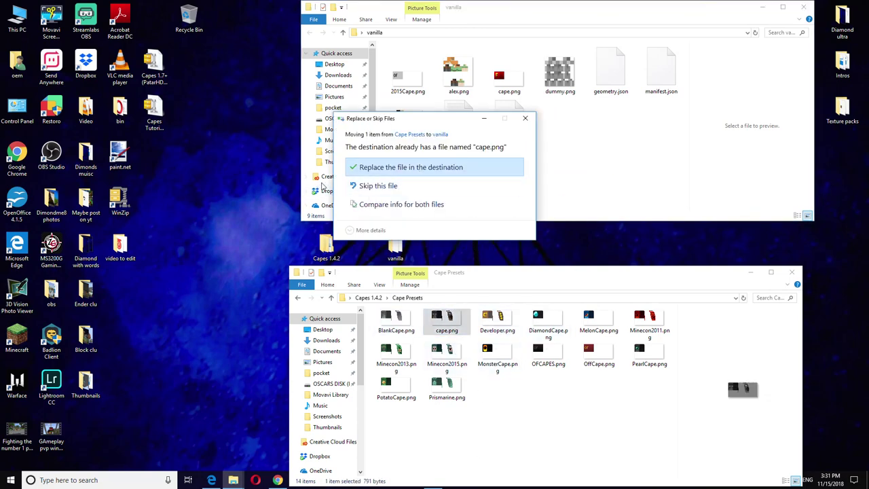
left_click(455, 168)
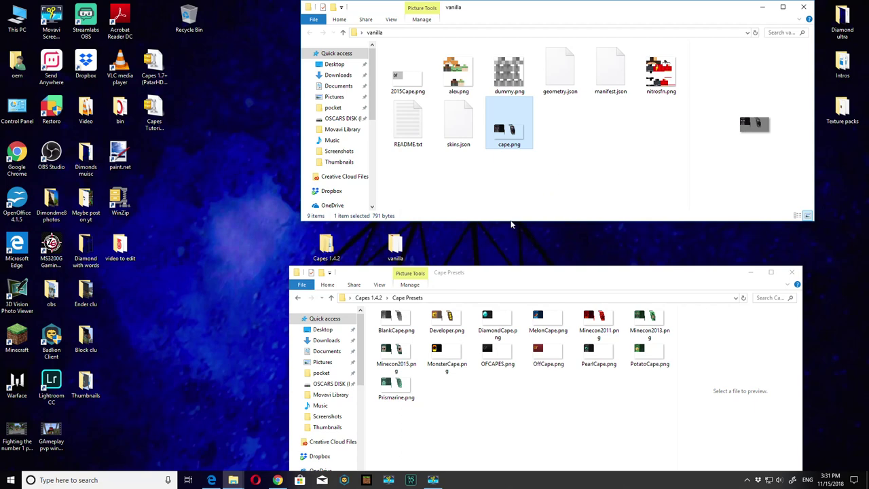
right_click(653, 96)
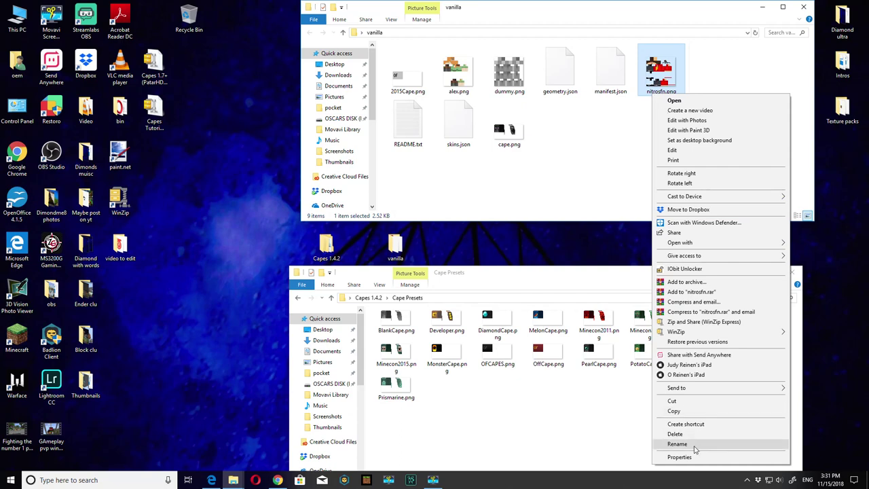
left_click(693, 445)
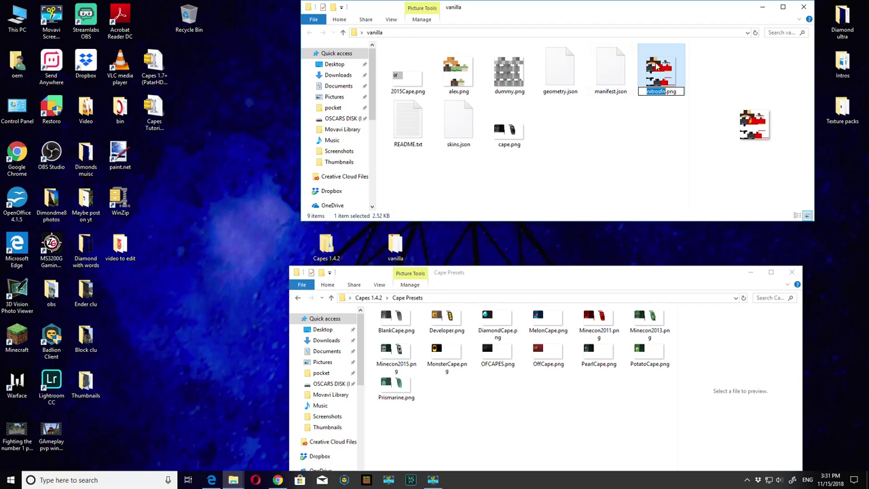
right_click(654, 64)
left_click(626, 164)
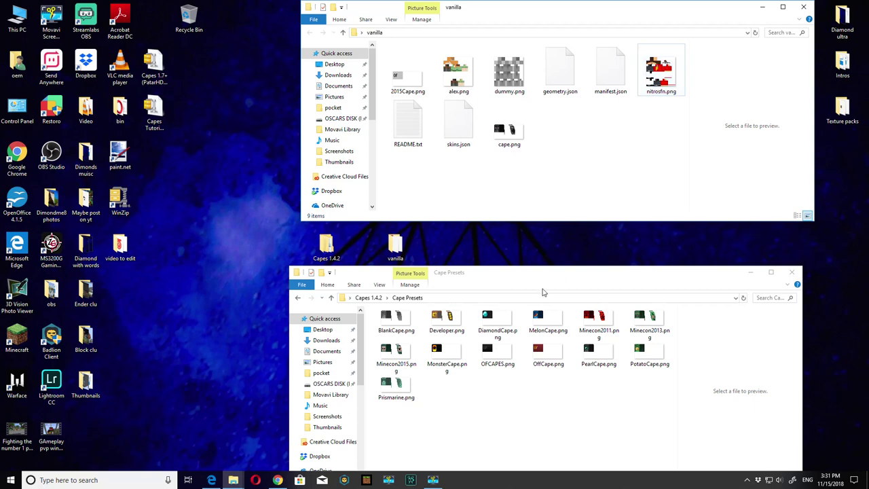
- Minimize both folder windows and rename skin.png on the desktop to nitrosfn.png
left_click(750, 272)
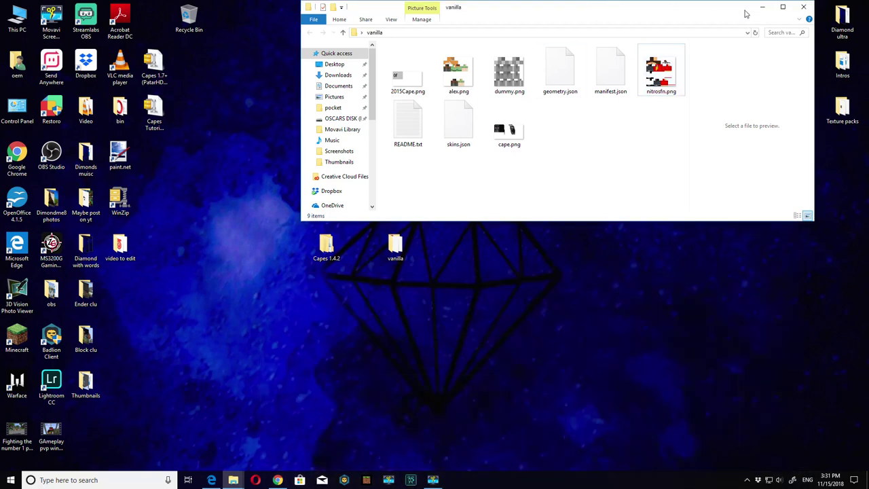
left_click(761, 6)
right_click(404, 157)
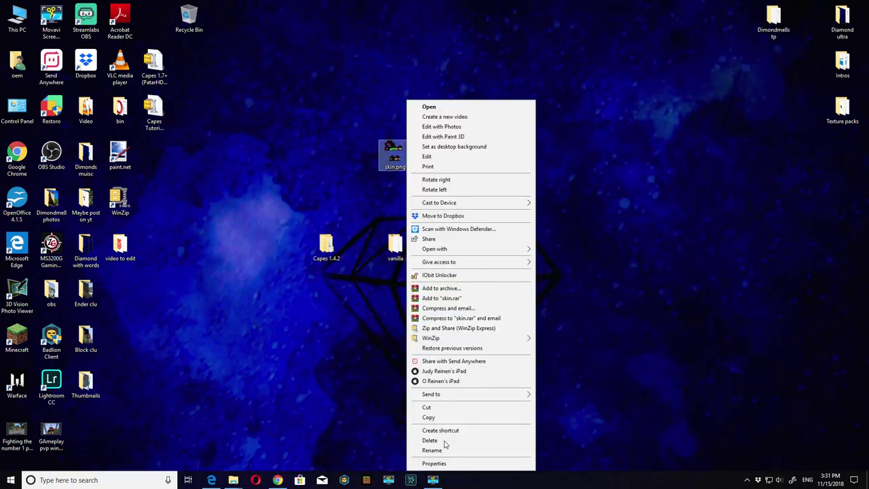
left_click(433, 450)
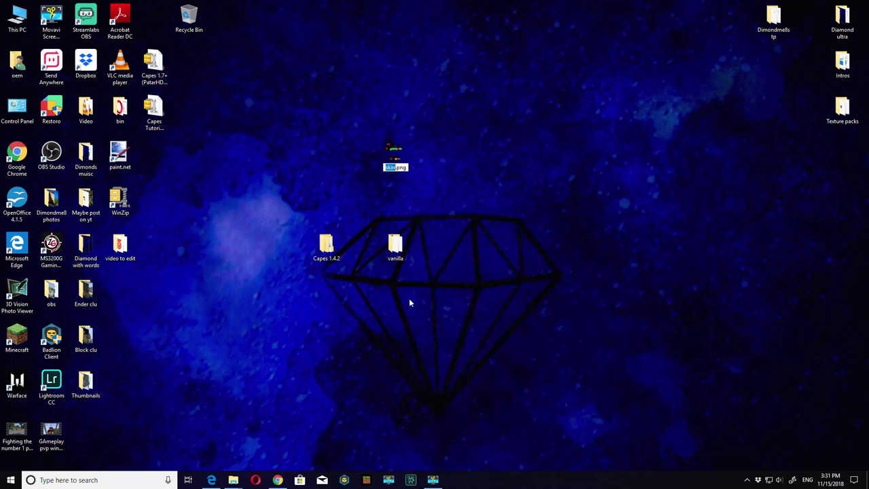
type("nitrosfn")
key("Return")
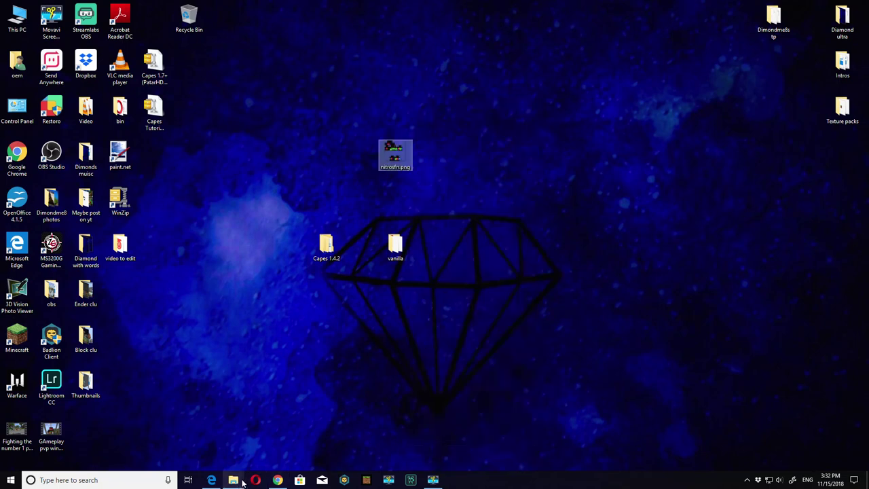
- Restore the vanilla folder window and move nitrosfn.png from the desktop into it, replacing the existing file
mouse_move(234, 480)
left_click(252, 446)
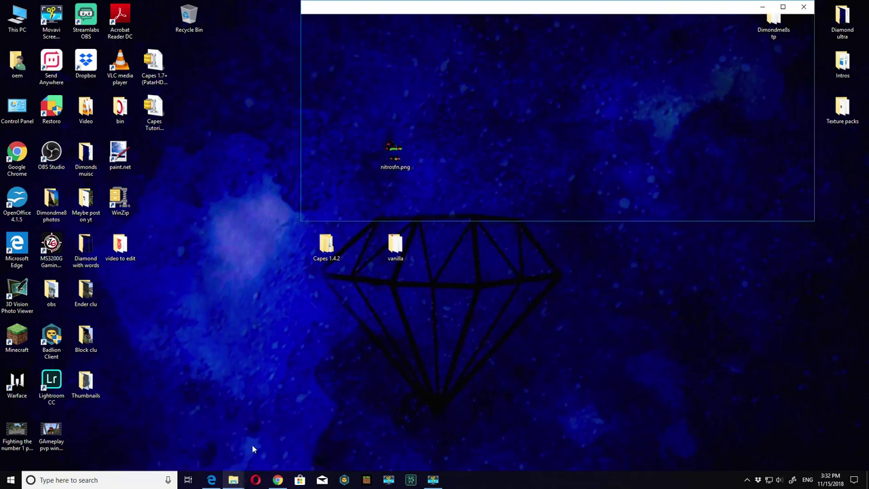
left_click_drag(638, 14, 516, 235)
left_click_drag(400, 148, 500, 342)
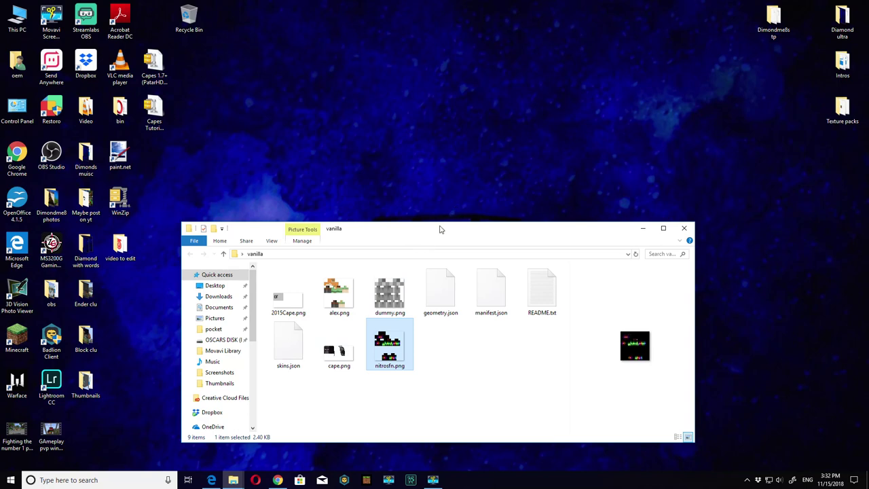
left_click_drag(439, 226, 581, 111)
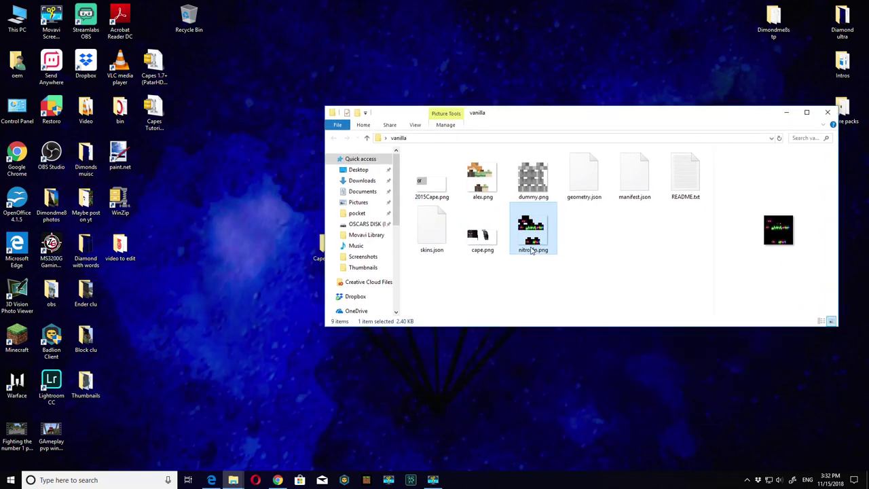
- Find and launch IObit Unlocker, declining its update
left_click(70, 475)
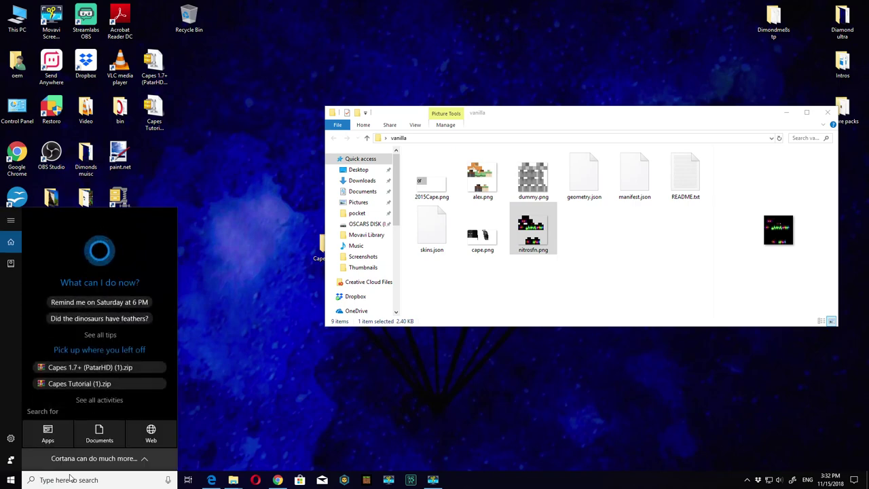
type("io")
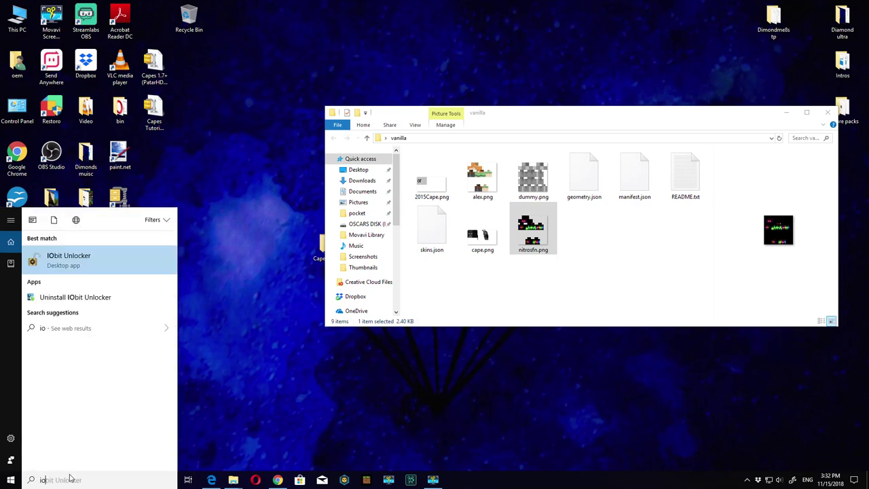
left_click(117, 270)
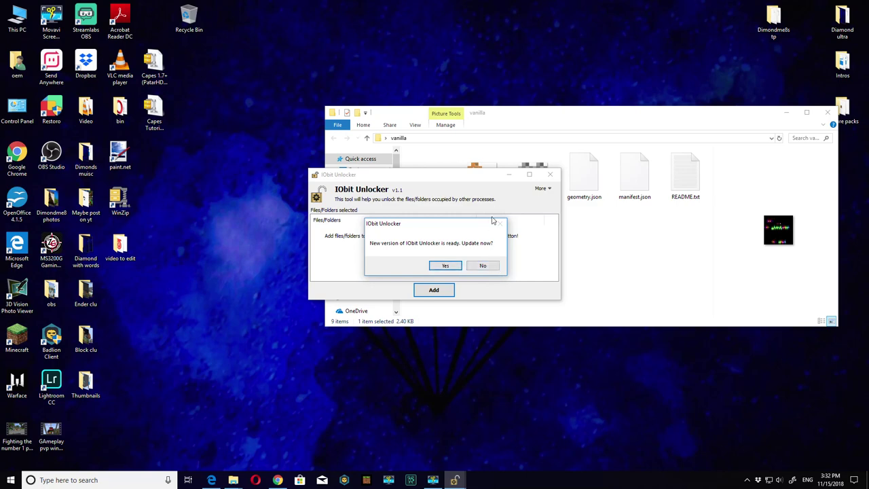
left_click(483, 265)
- Start adding a folder to unlock and expand Program Files and its WindowsApps folder on the C: drive
left_click(448, 292)
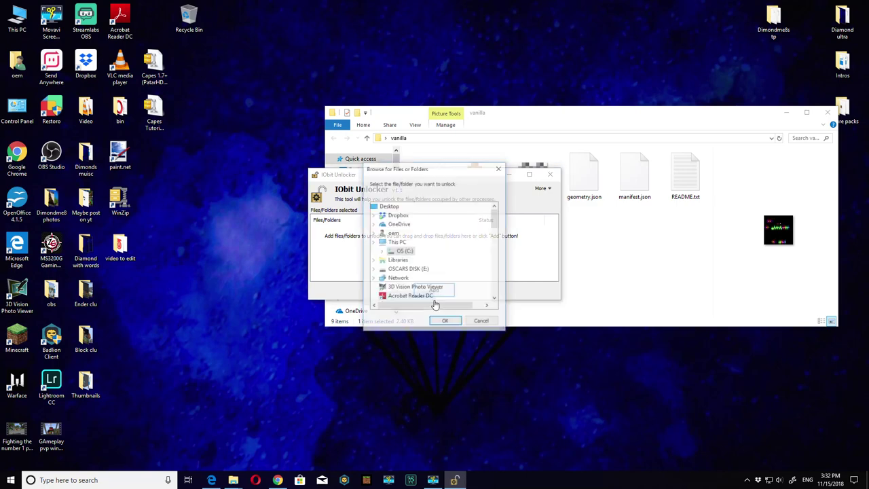
scroll(421, 285, "down", 1)
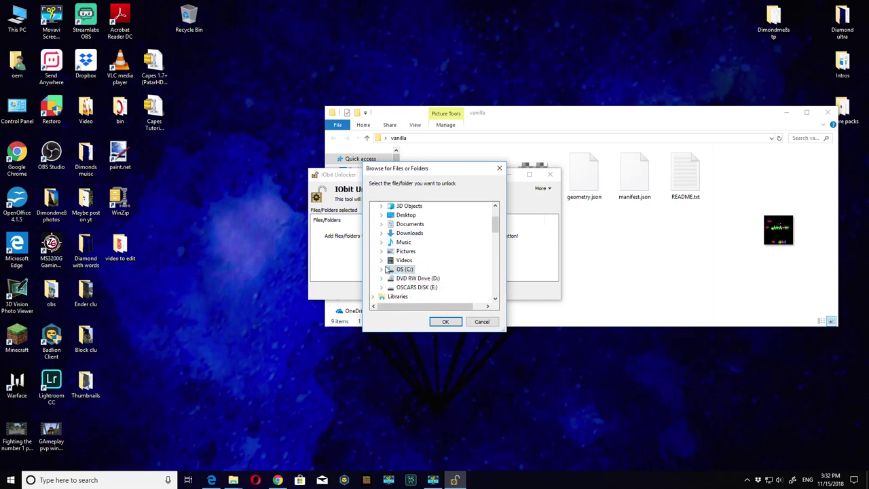
left_click(386, 269)
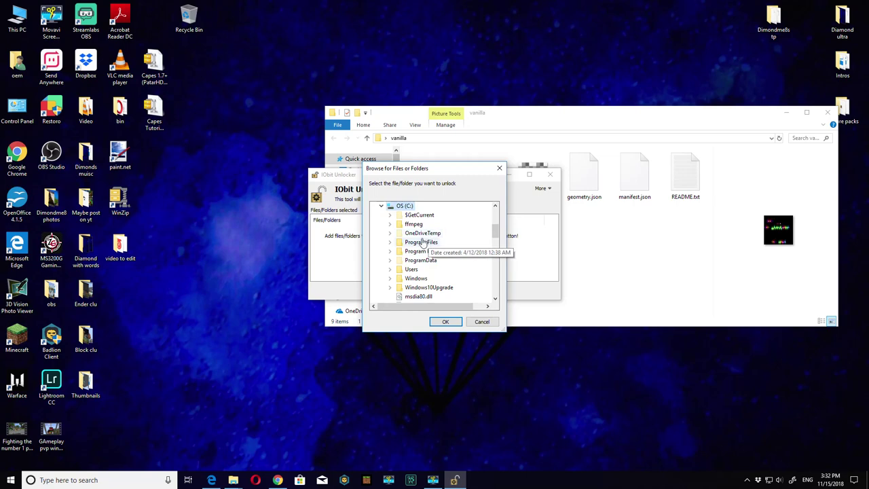
double_click(425, 242)
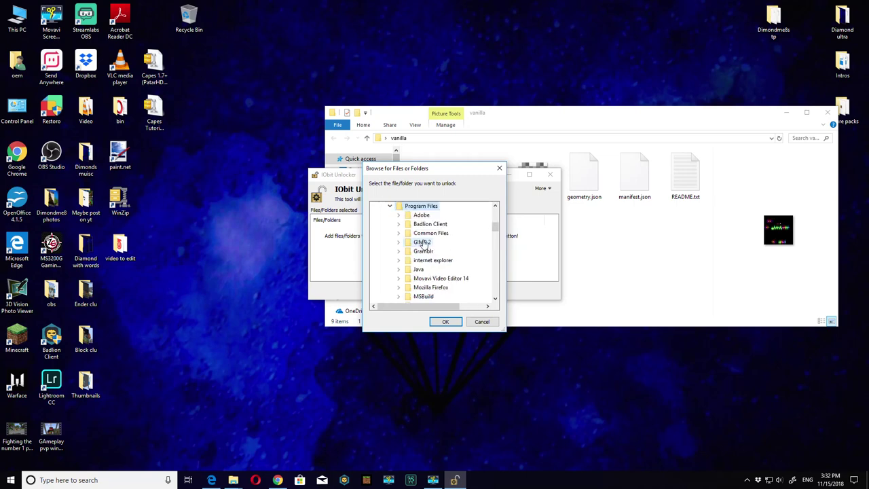
scroll(454, 276, "down", 3)
scroll(454, 277, "down", 4)
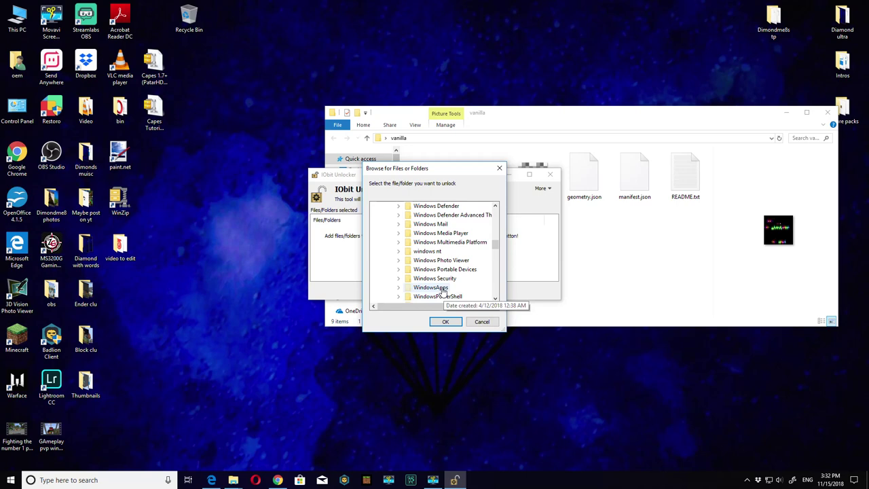
double_click(442, 287)
- Add the skin_packs folder from the data folder of Microsoft.MinecraftUWP_1.7.100.0_x64 to the unlock list
scroll(434, 271, "down", 5)
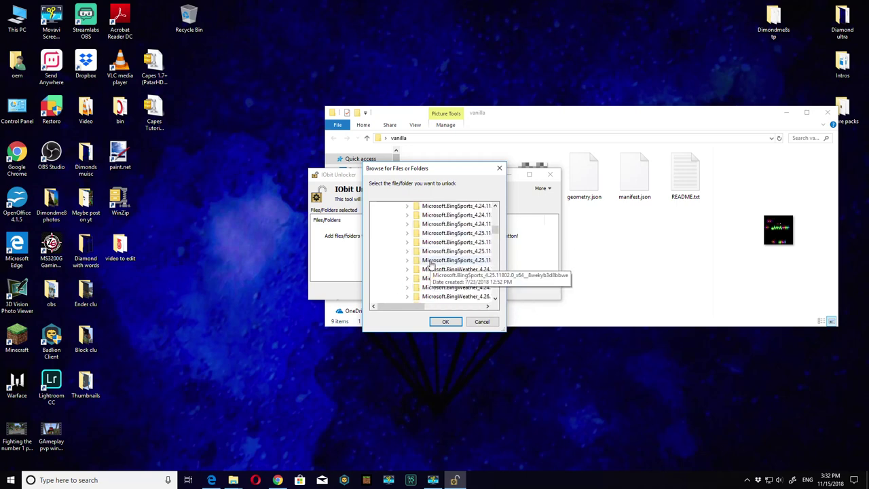
scroll(441, 274, "down", 2)
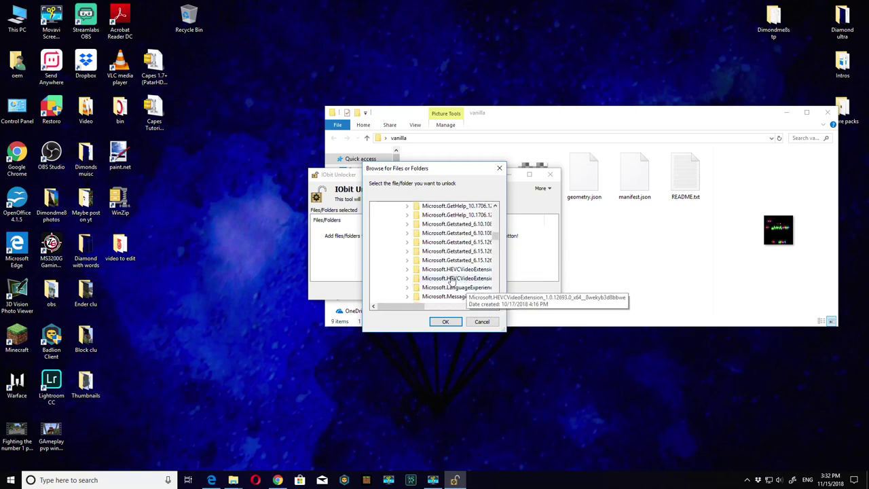
scroll(451, 272, "down", 6)
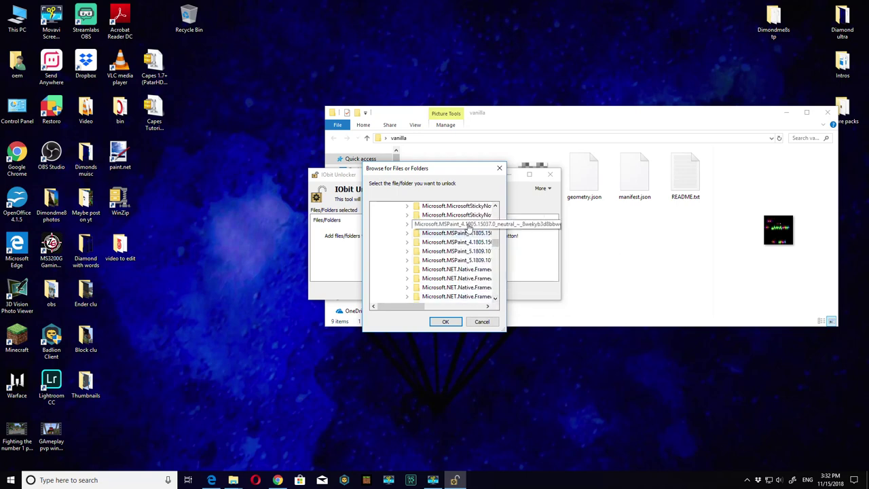
double_click(473, 228)
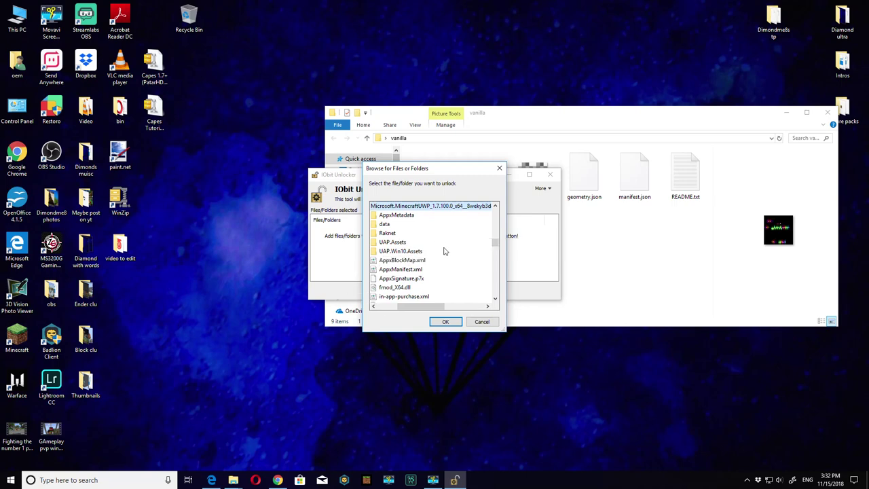
double_click(385, 224)
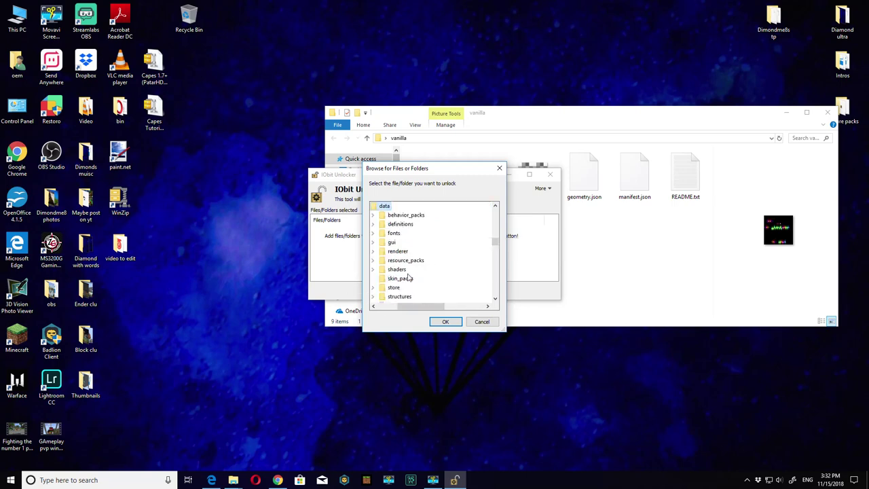
scroll(400, 280, "down", 1)
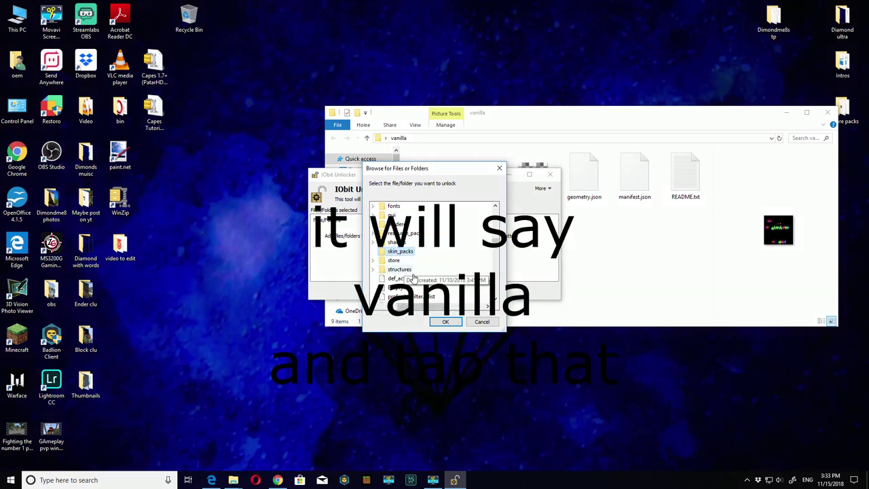
left_click(399, 252)
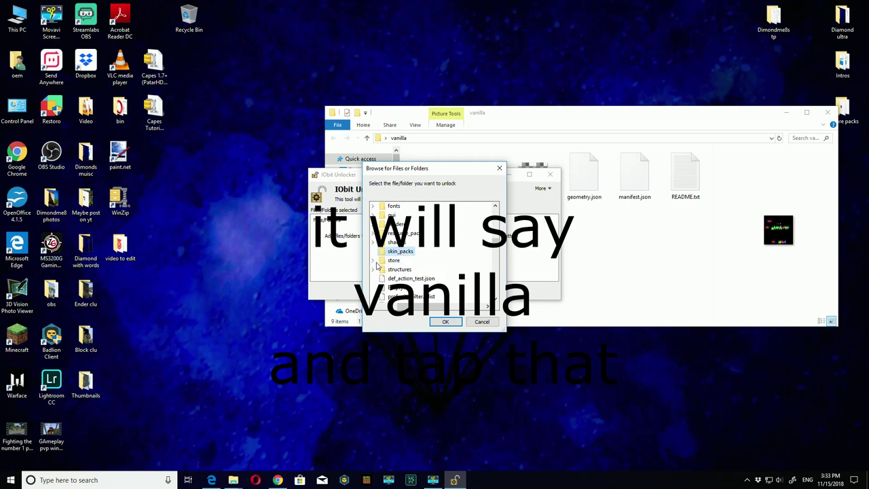
left_click(445, 321)
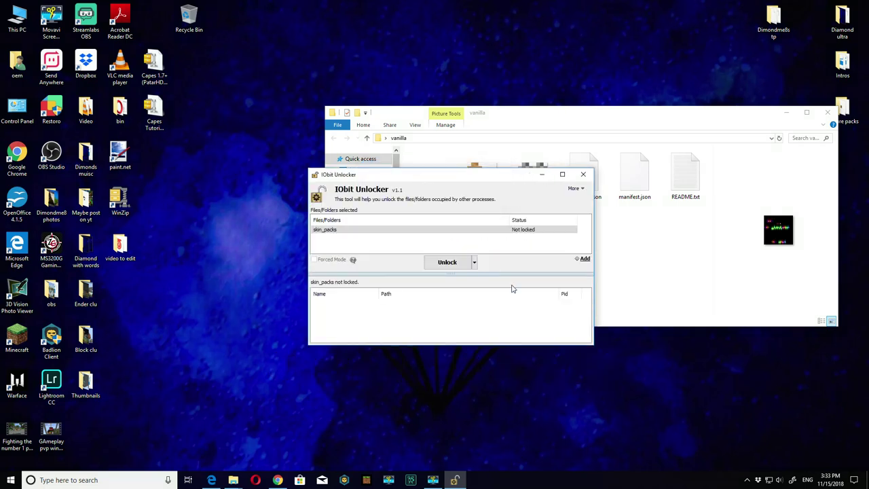
- View the available unlock actions for skin_packs without applying one, and close IObit Unlocker
left_click(474, 263)
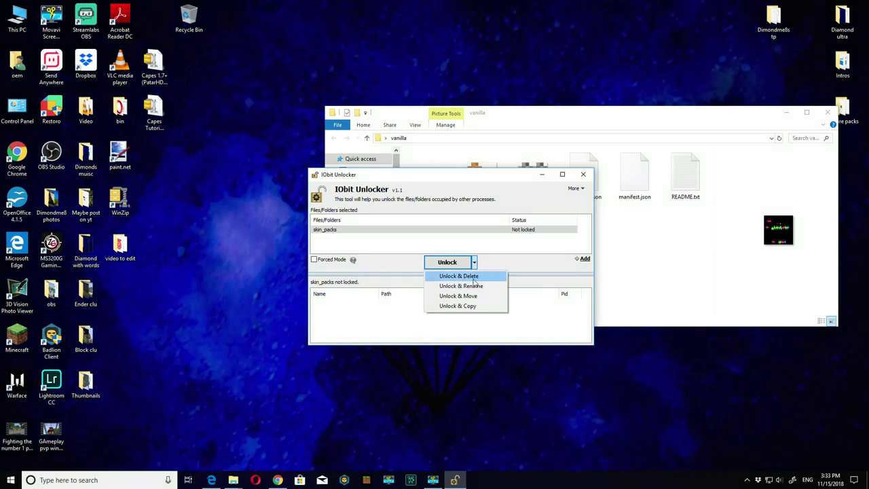
left_click(525, 249)
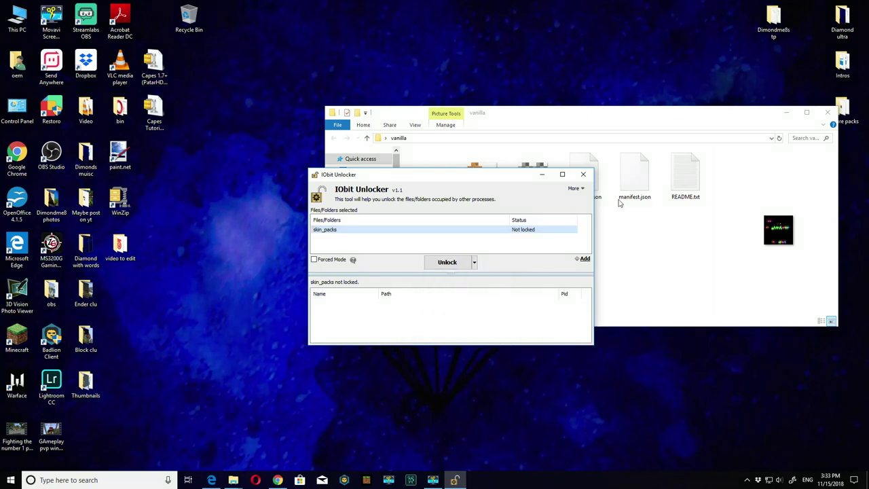
left_click(589, 177)
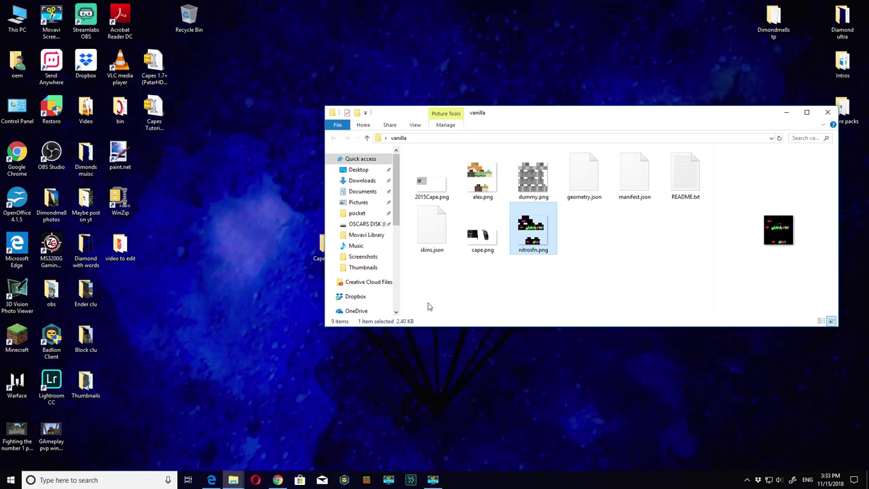
- Find and launch IObit Unlocker again
left_click(115, 483)
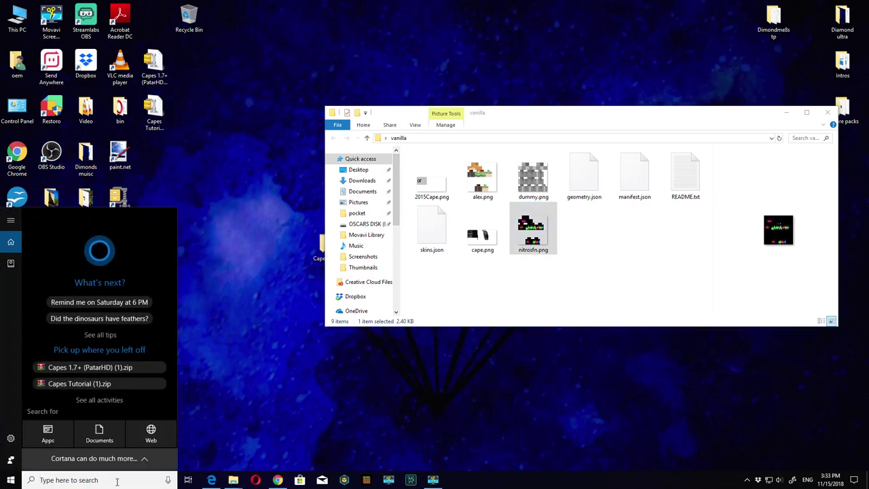
type("io")
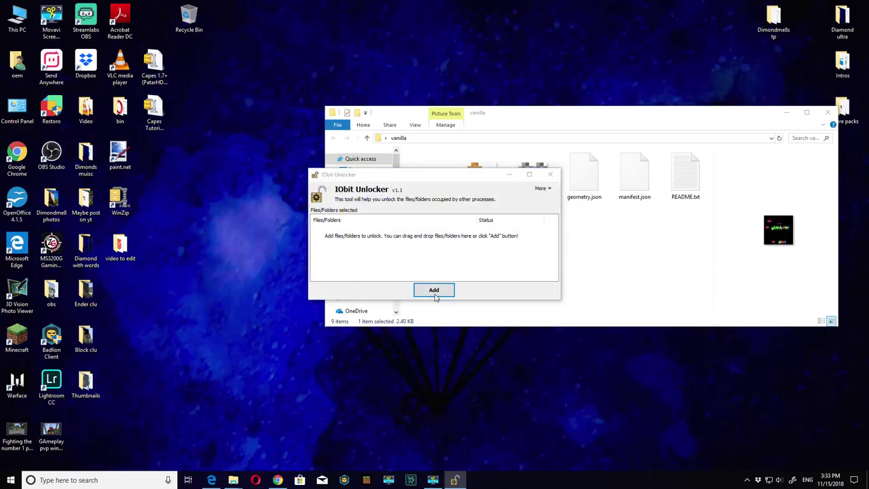
left_click(433, 290)
scroll(417, 254, "down", 2)
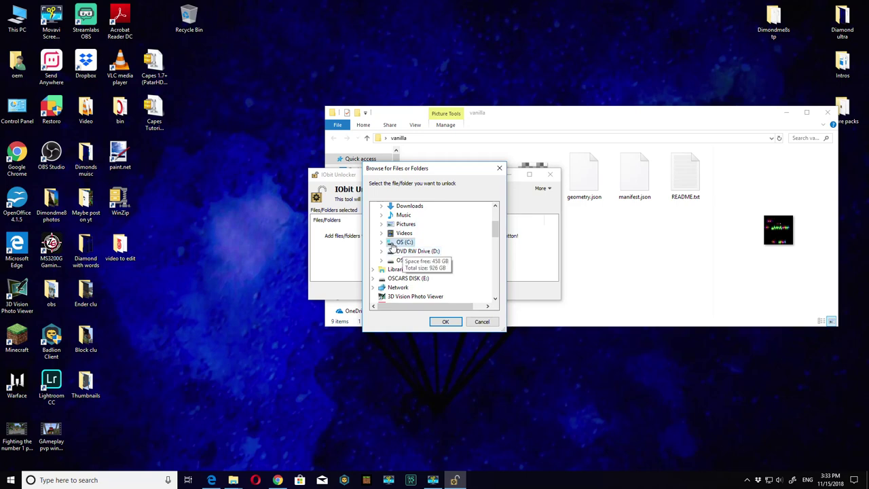
double_click(403, 243)
double_click(442, 250)
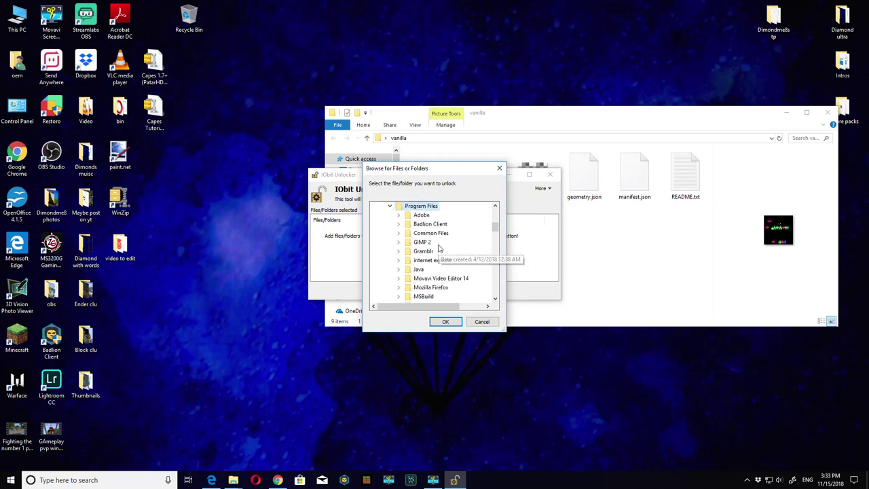
scroll(453, 273, "down", 5)
scroll(466, 246, "up", 5)
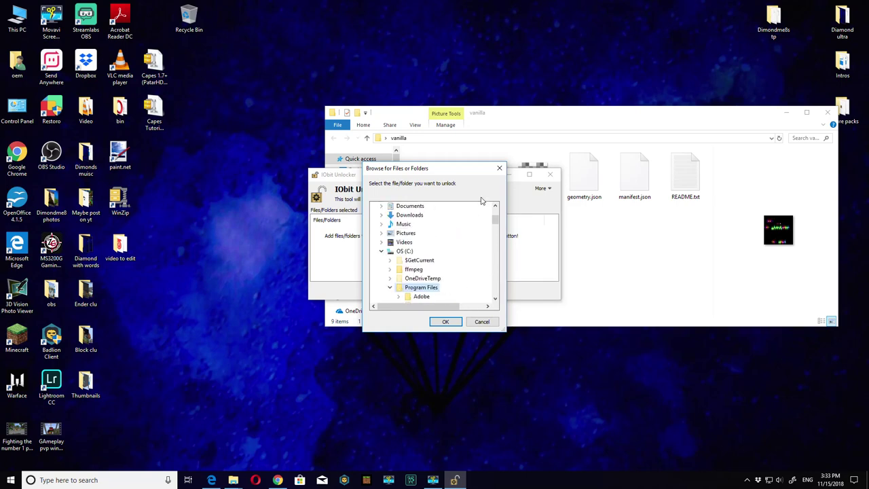
scroll(415, 251, "up", 3)
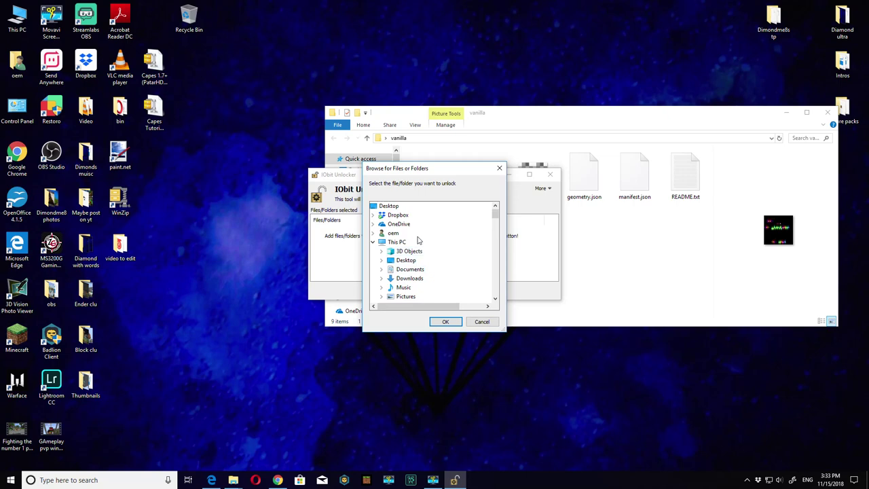
left_click(482, 323)
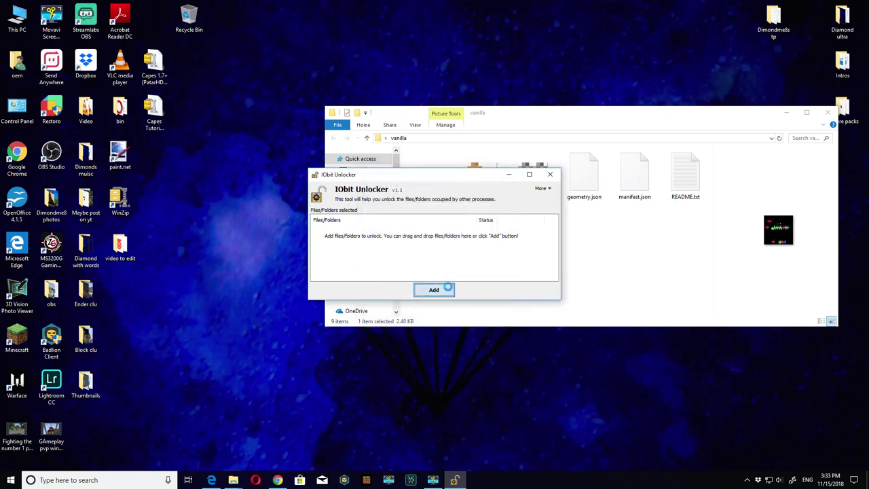
- Add the vanilla folder from the Desktop folder to the unlock list
left_click(446, 289)
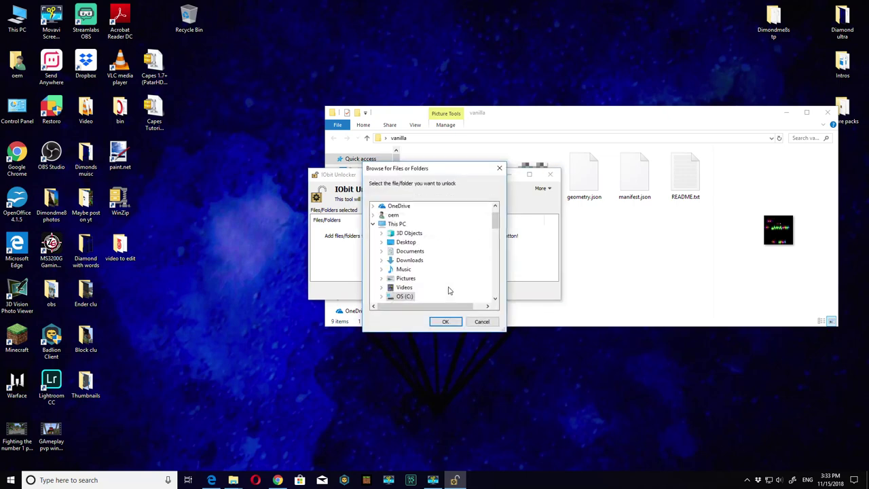
double_click(405, 242)
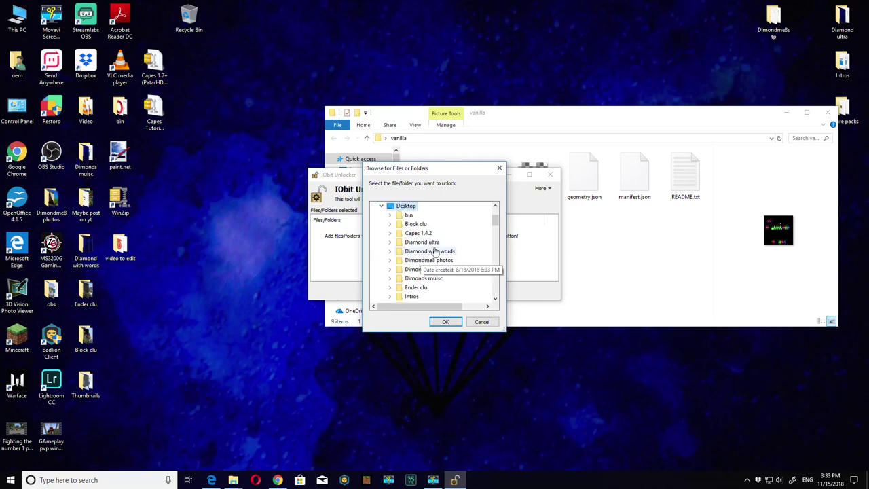
scroll(421, 226, "down", 2)
double_click(415, 292)
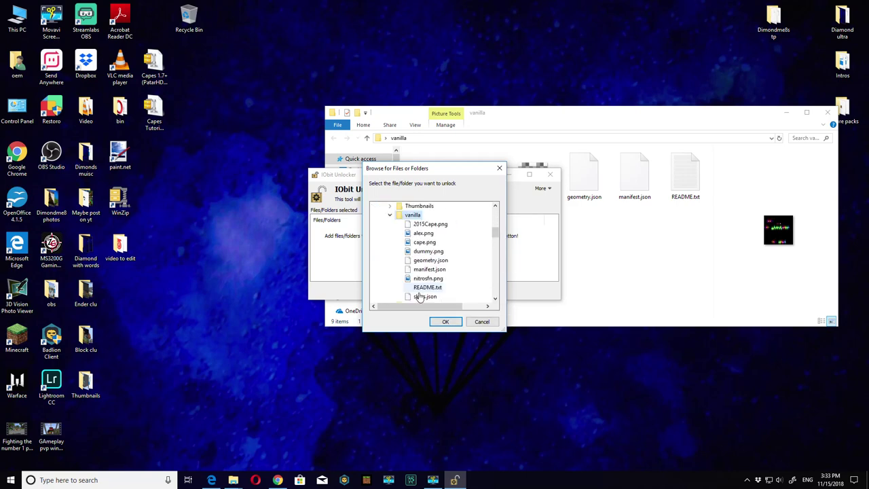
left_click(447, 322)
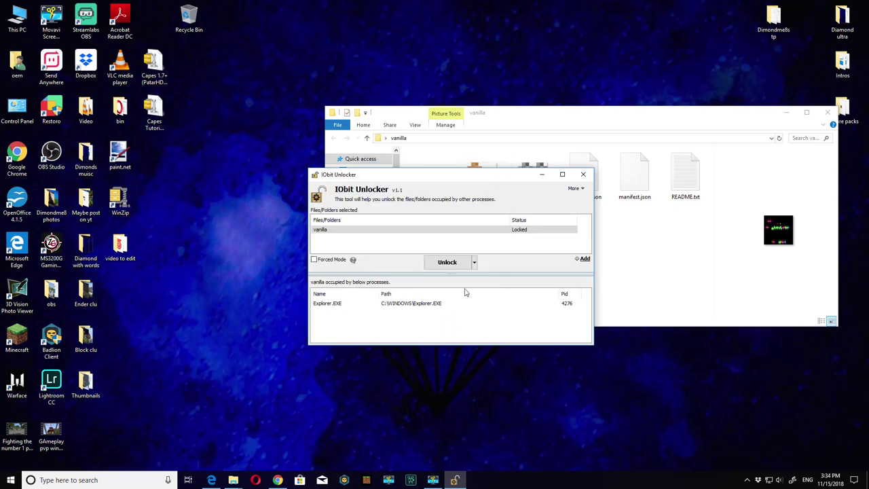
- Start Unlock & Copy for the vanilla folder and expand Program Files and its WindowsApps folder on the C: drive as destination
left_click(473, 262)
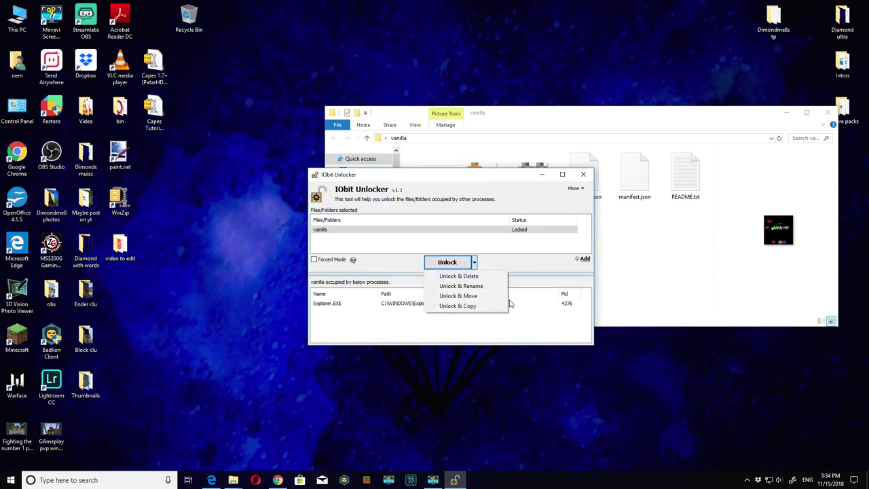
left_click(458, 306)
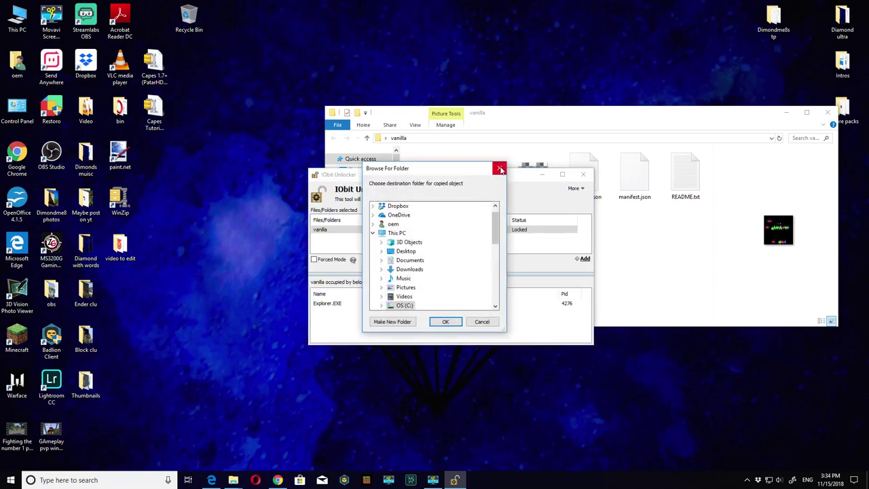
scroll(427, 275, "down", 2)
scroll(428, 268, "up", 1)
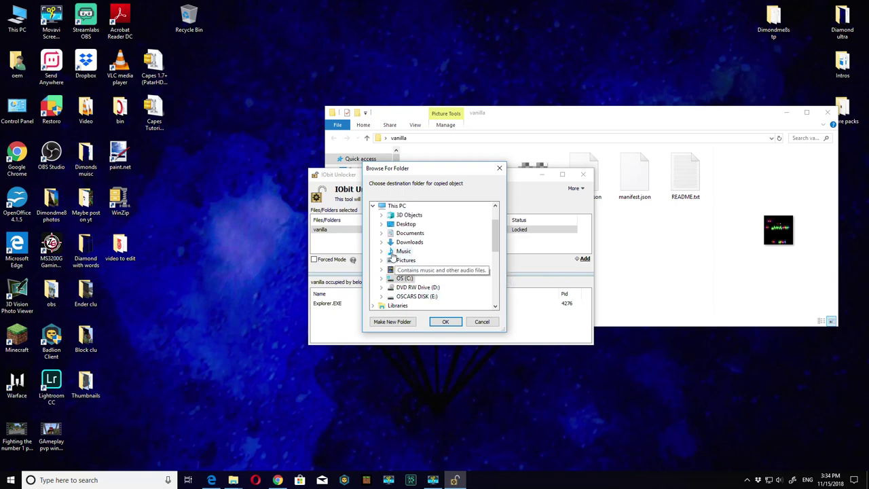
scroll(428, 261, "down", 2)
left_click(406, 224)
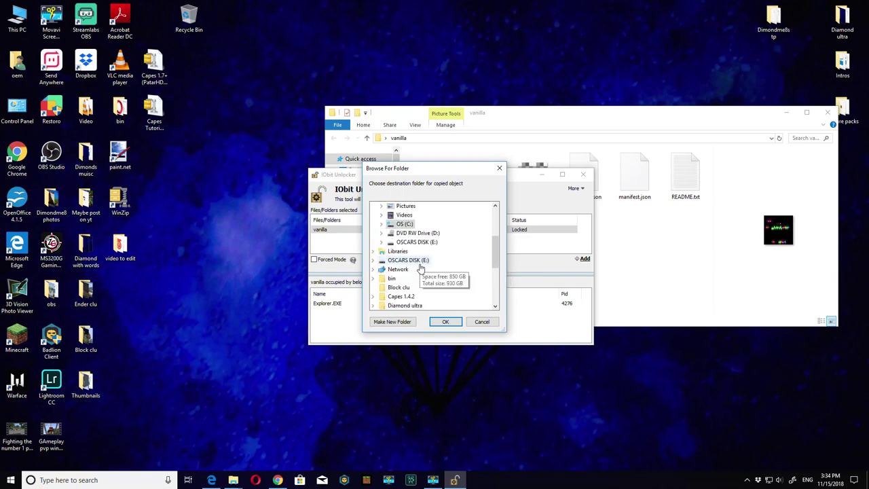
double_click(406, 224)
scroll(426, 254, "down", 2)
scroll(429, 248, "up", 1)
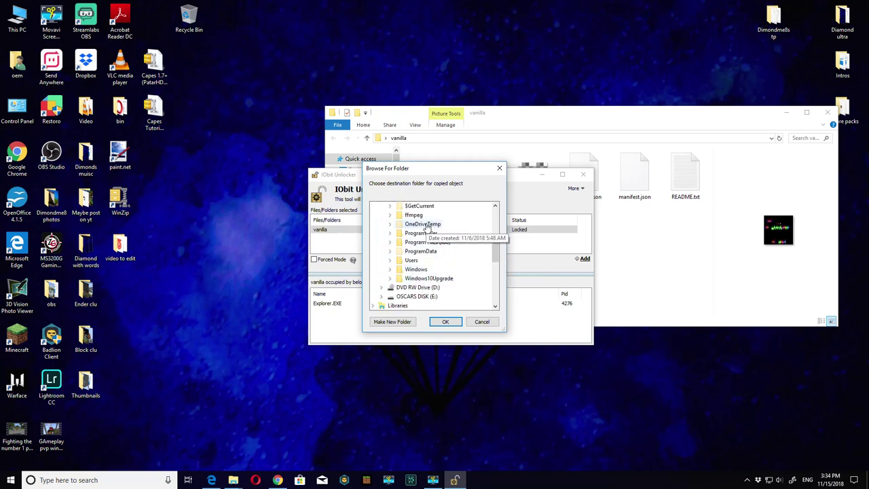
double_click(421, 233)
scroll(437, 285, "down", 6)
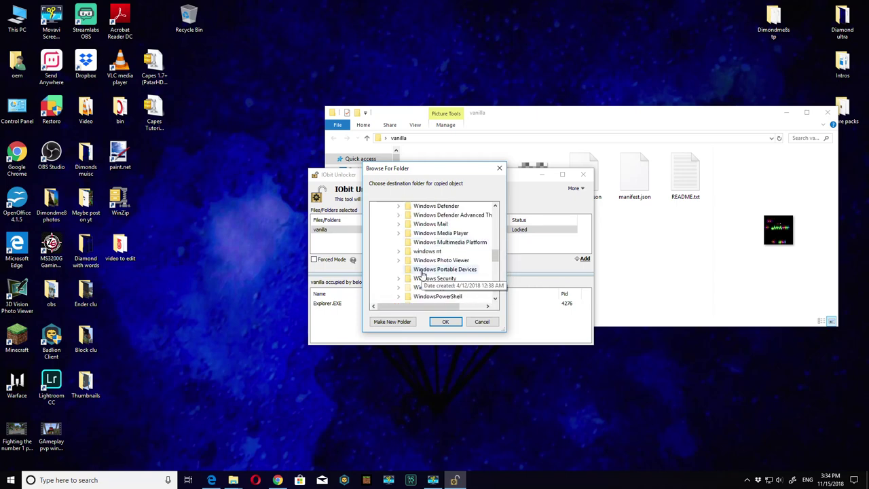
double_click(430, 287)
- Copy vanilla into the skin_packs folder inside the data folder of Microsoft.MinecraftUWP_1.7.100.0_x64
scroll(440, 264, "down", 5)
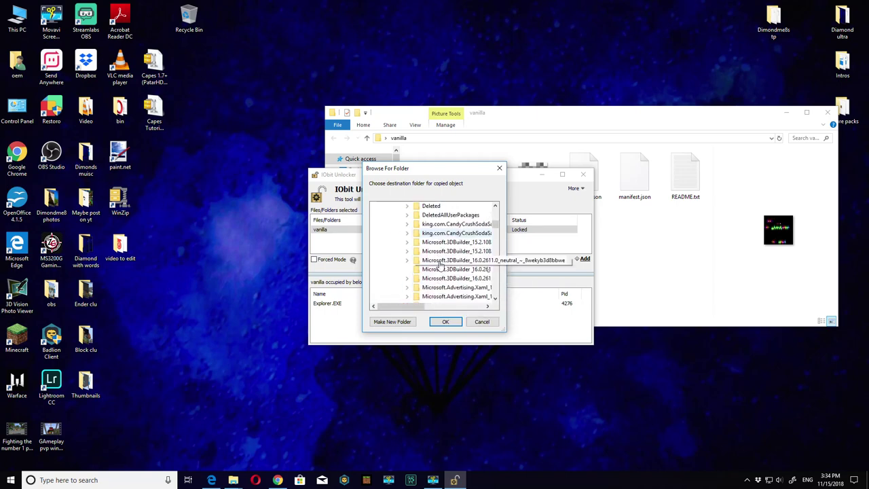
scroll(440, 265, "down", 8)
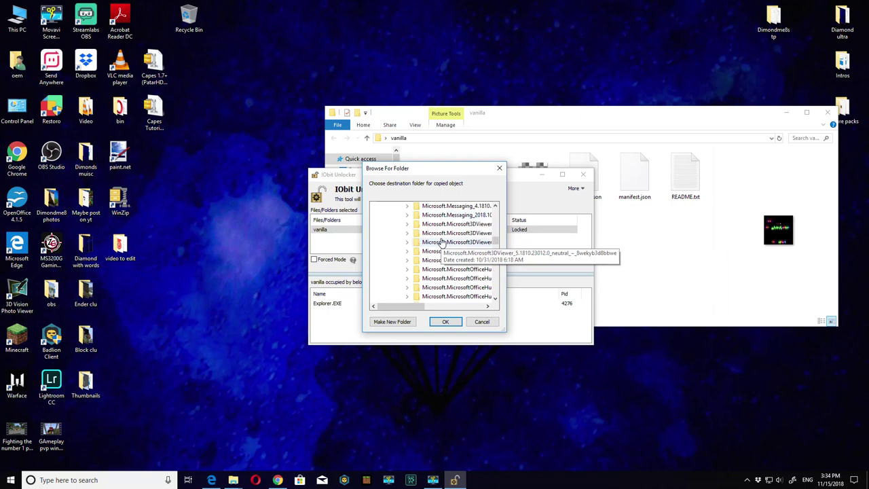
scroll(473, 279, "down", 4)
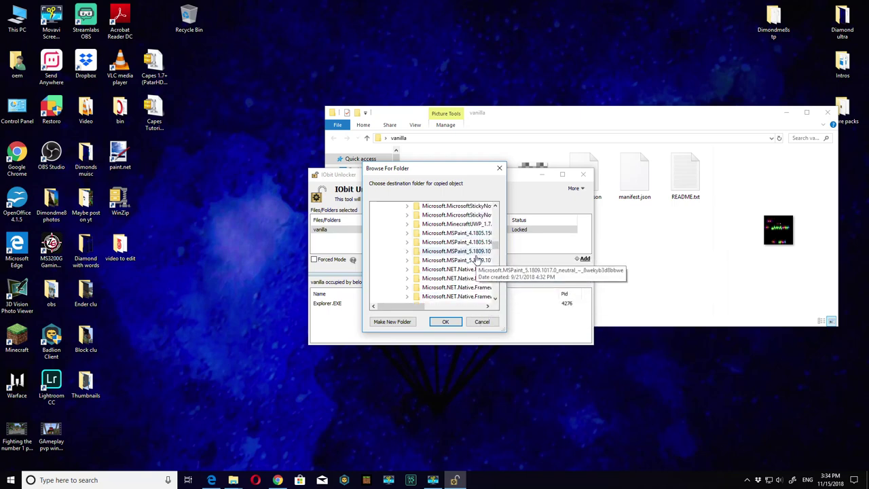
scroll(475, 254, "down", 2)
scroll(477, 252, "down", 5)
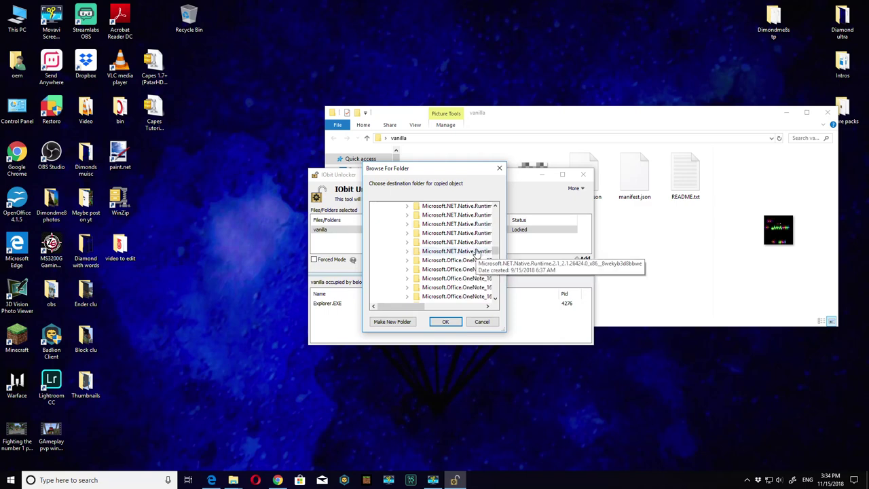
scroll(477, 253, "up", 5)
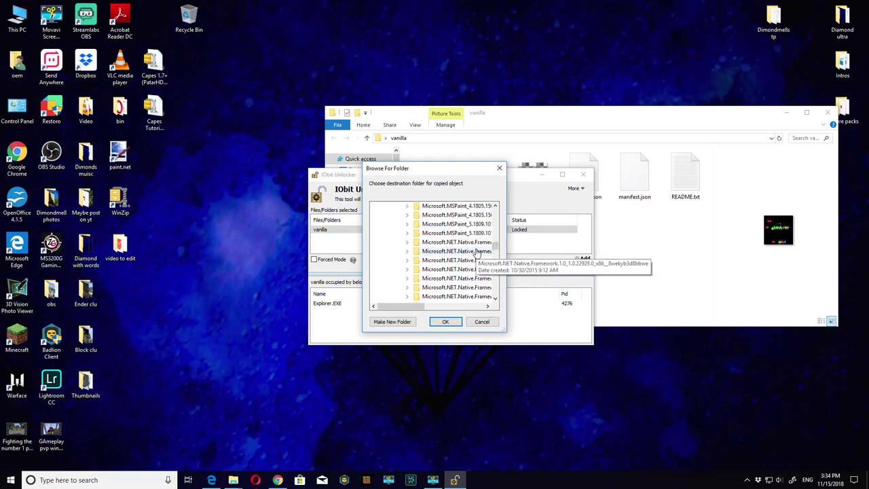
scroll(477, 258, "up", 2)
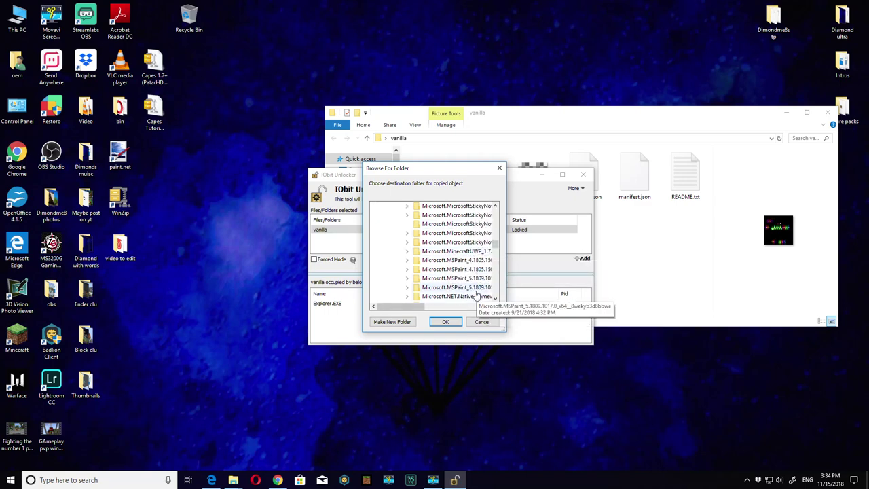
left_click(466, 251)
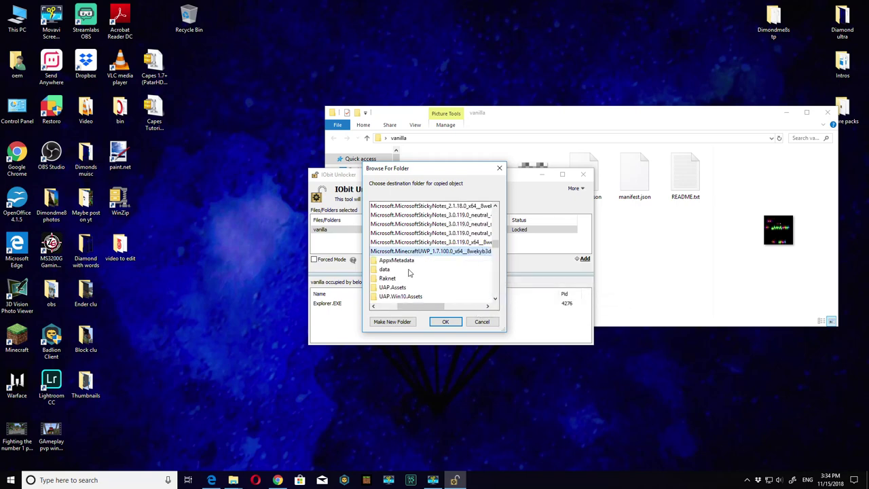
left_click(384, 270)
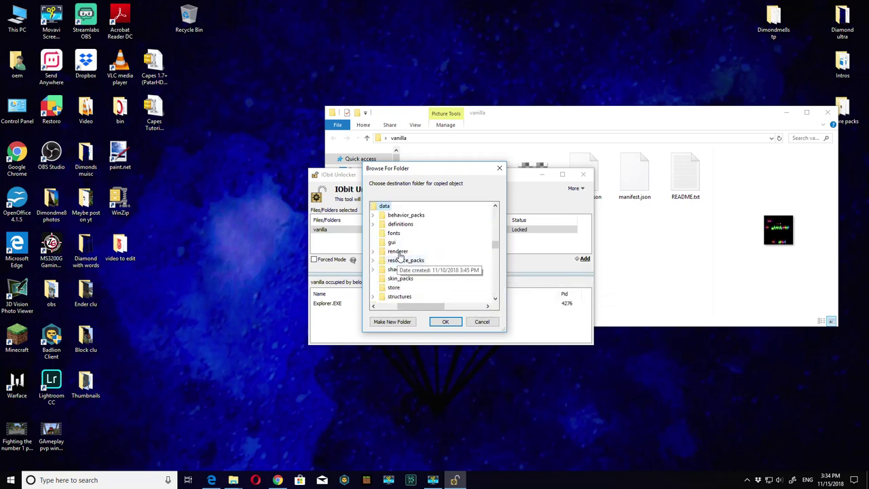
left_click(398, 278)
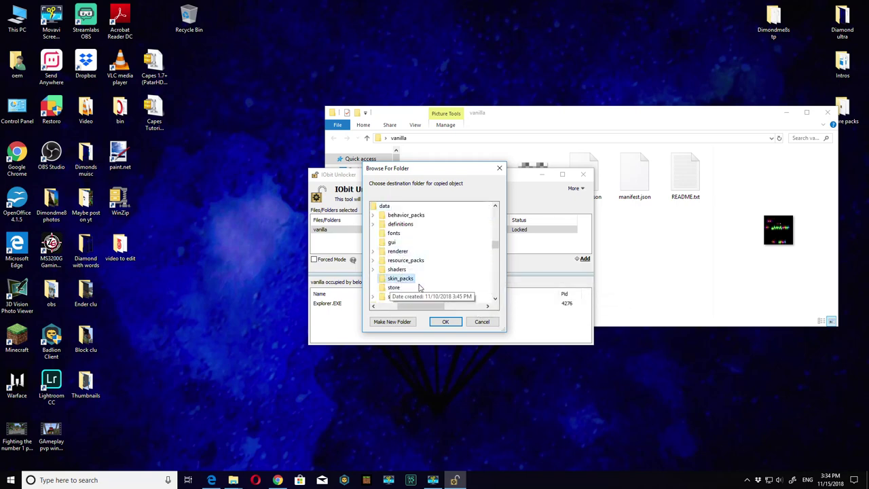
left_click(445, 321)
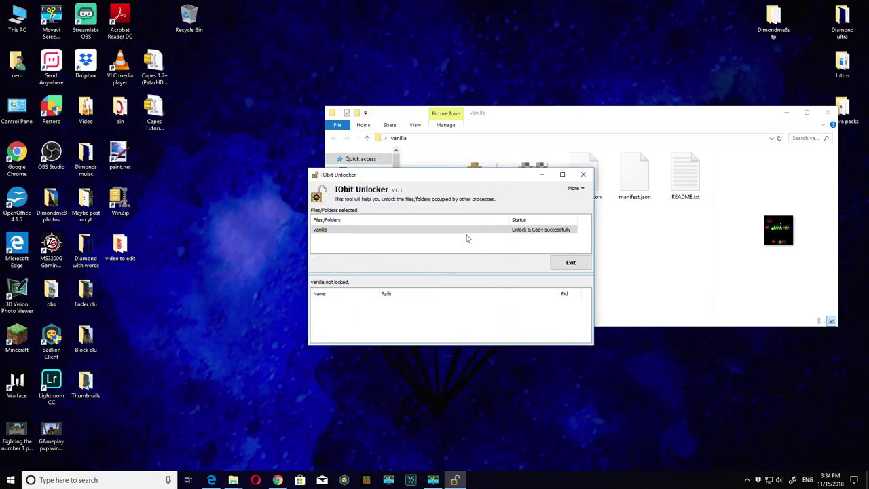
- Close IObit Unlocker and minimize the vanilla folder window
left_click(582, 175)
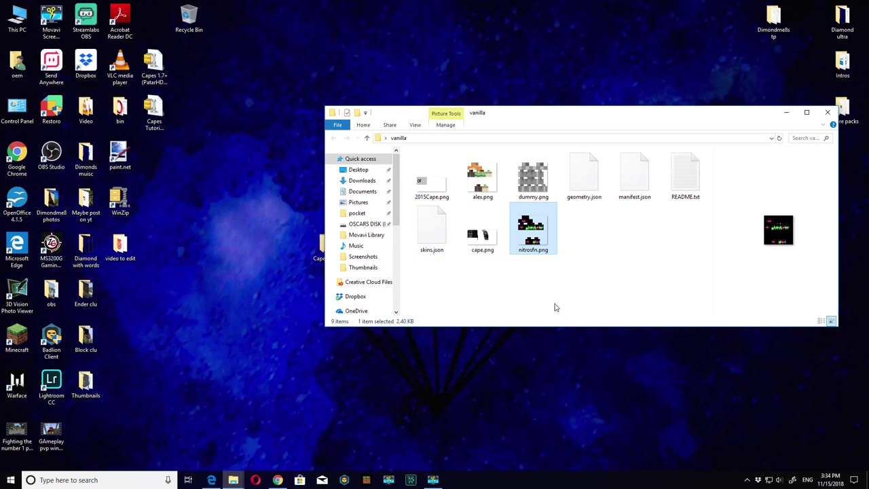
left_click(785, 112)
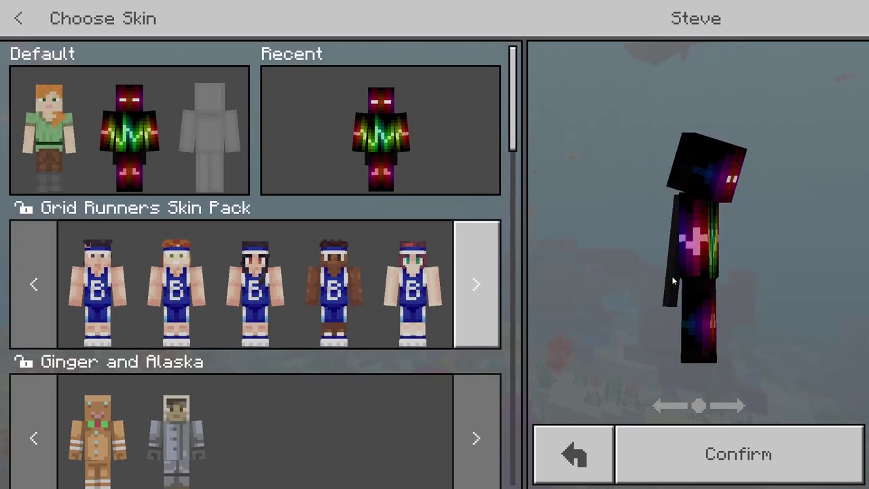
- Preview the default Custom and Steve skins in Minecraft, and rotate the Steve model to examine its back and cape
left_click(196, 141)
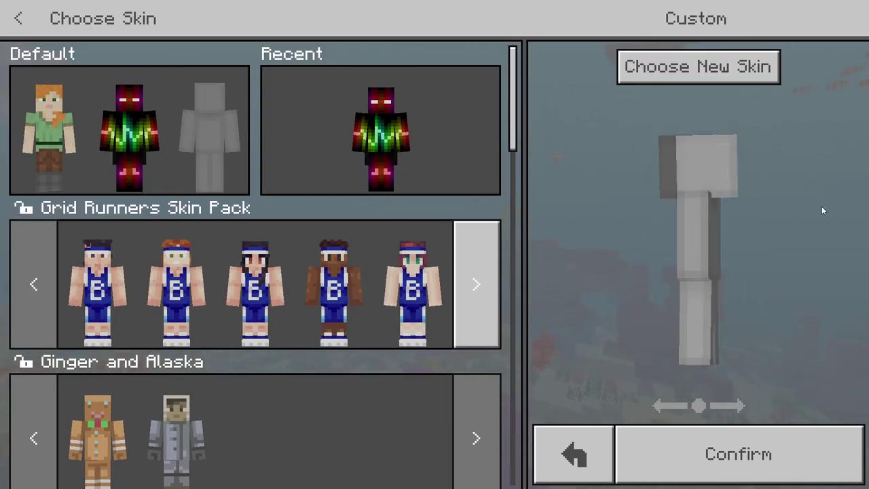
left_click(128, 139)
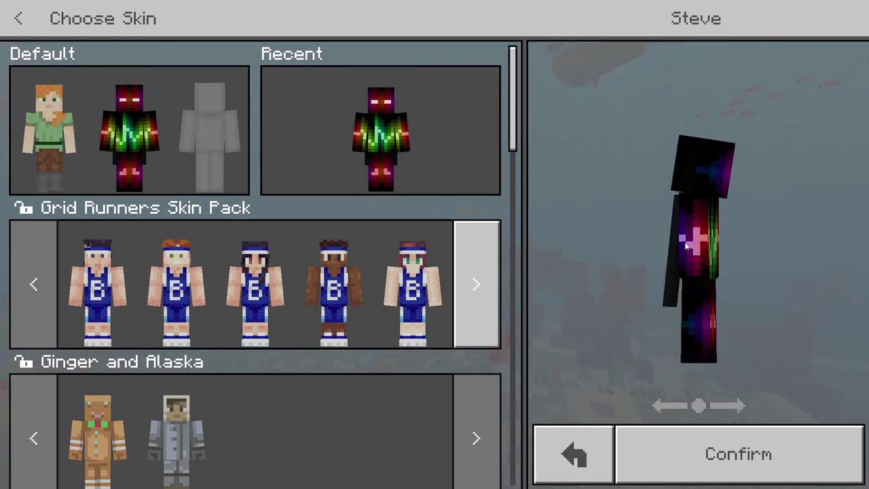
left_click_drag(780, 244, 695, 247)
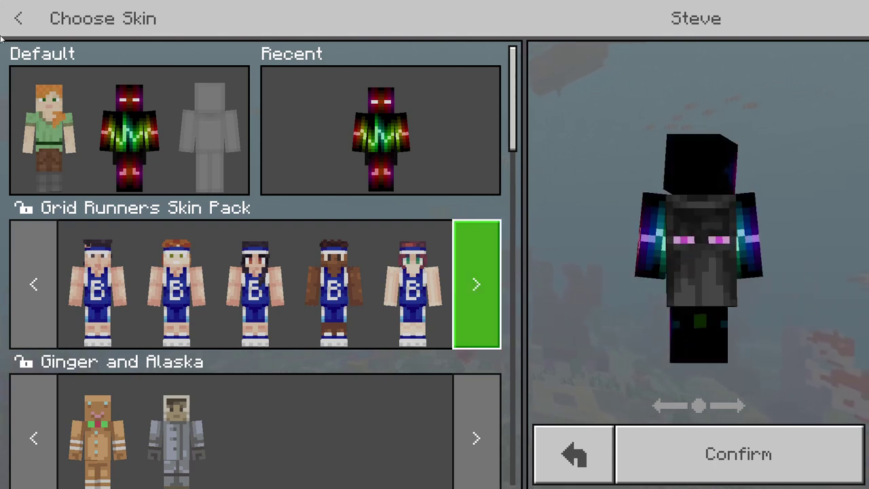
- Leave the skin chooser for the main menu and join the HyperLands server
left_click(13, 18)
left_click(413, 195)
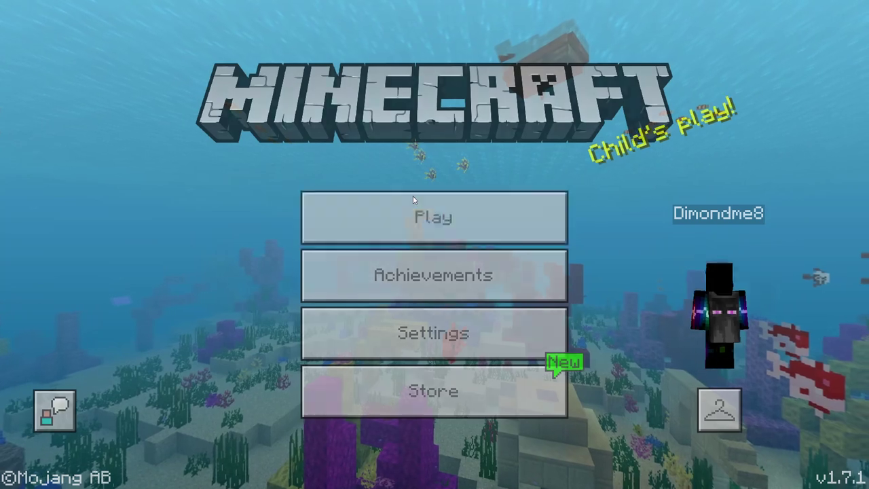
left_click(550, 64)
scroll(475, 258, "down", 3)
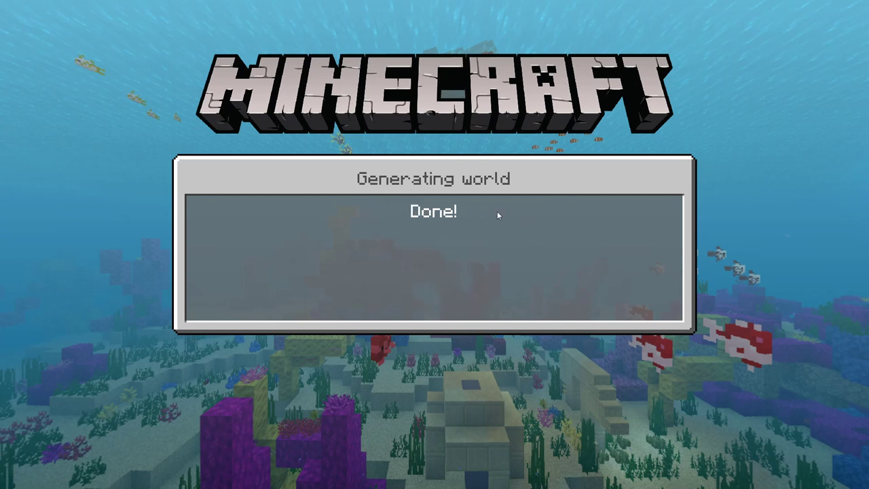
- Switch to third-person view and walk forward through the lobby to examine the cape on the character
key("F5")
key("w")
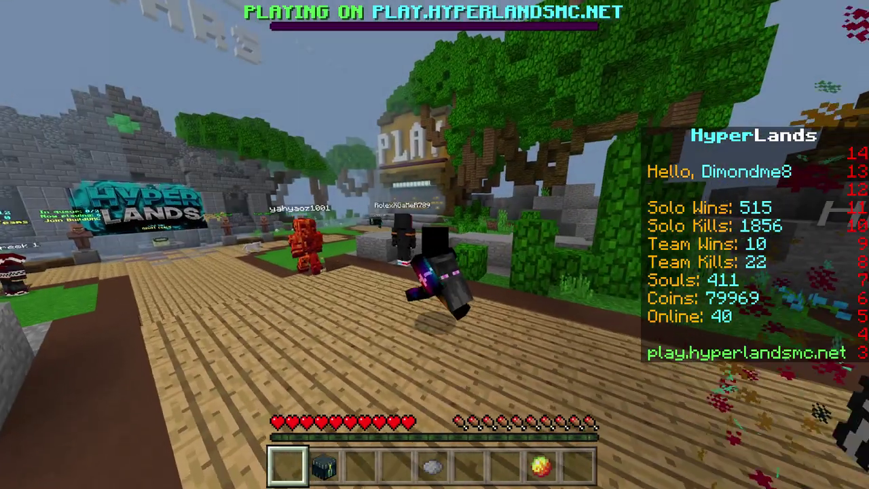
- Run and jump around the lobby in rear third-person view to examine the cape's movement from behind, above and below
key("w")
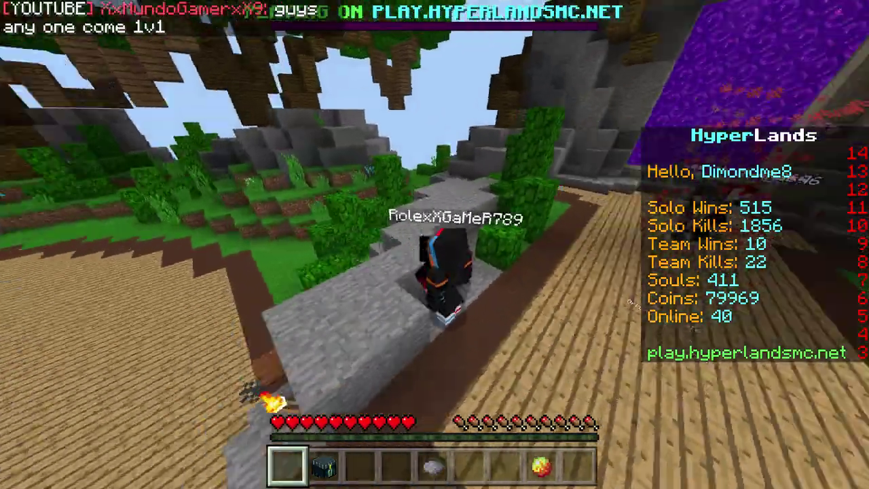
key("w")
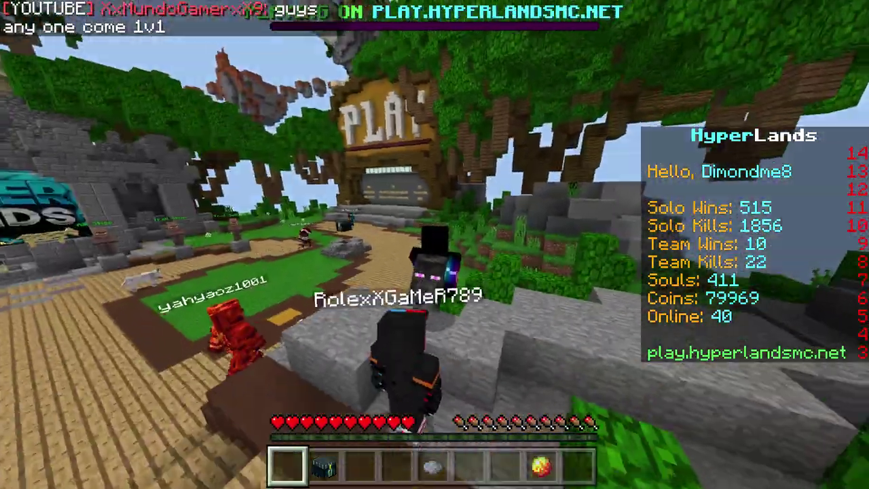
key("w")
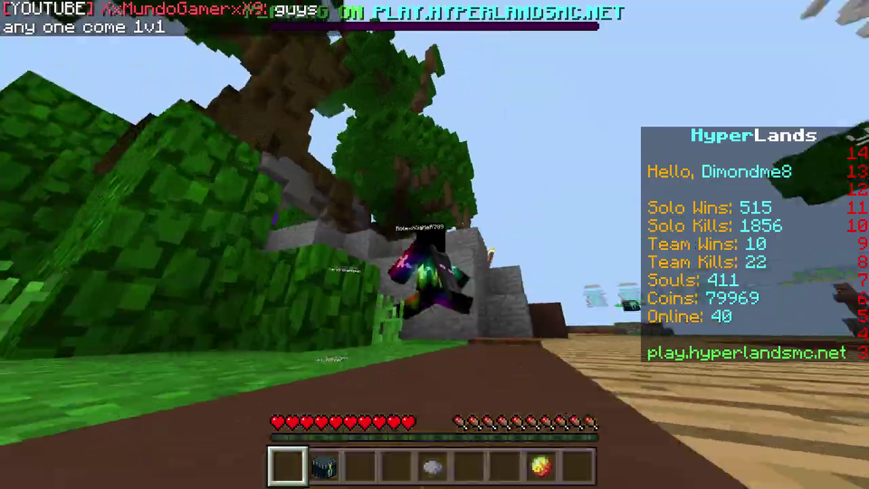
key("space")
key("w")
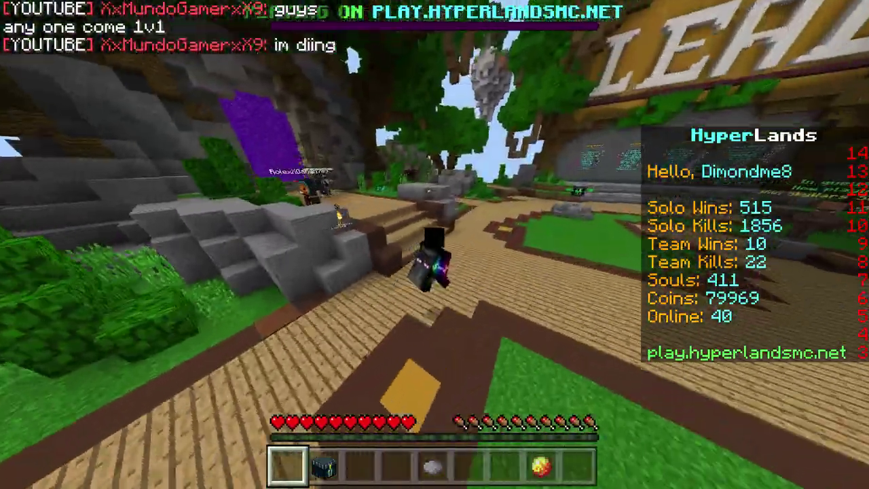
key("w")
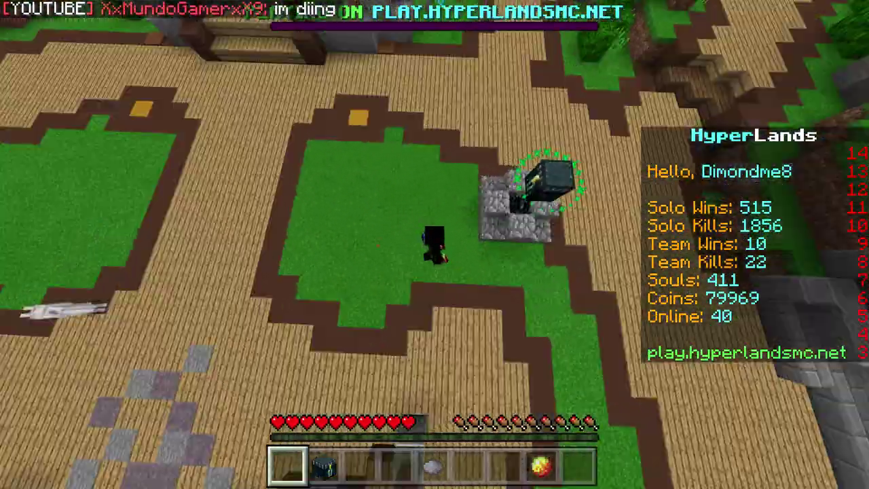
key("w")
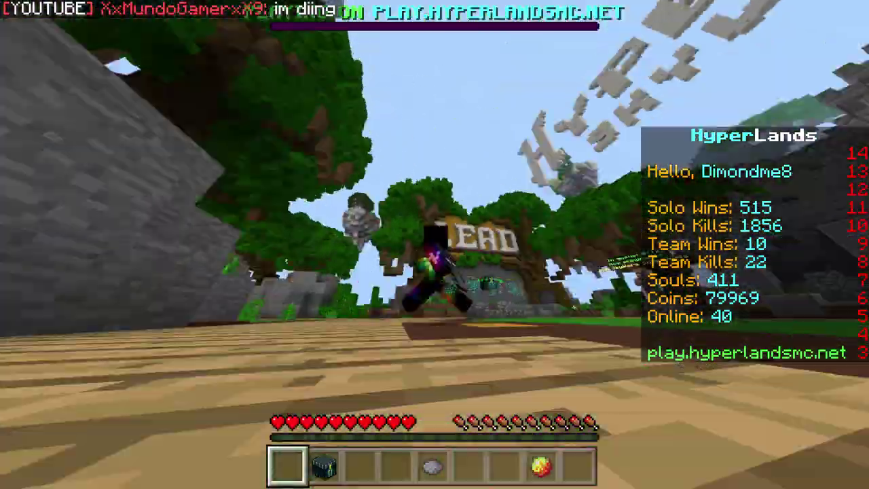
key("w")
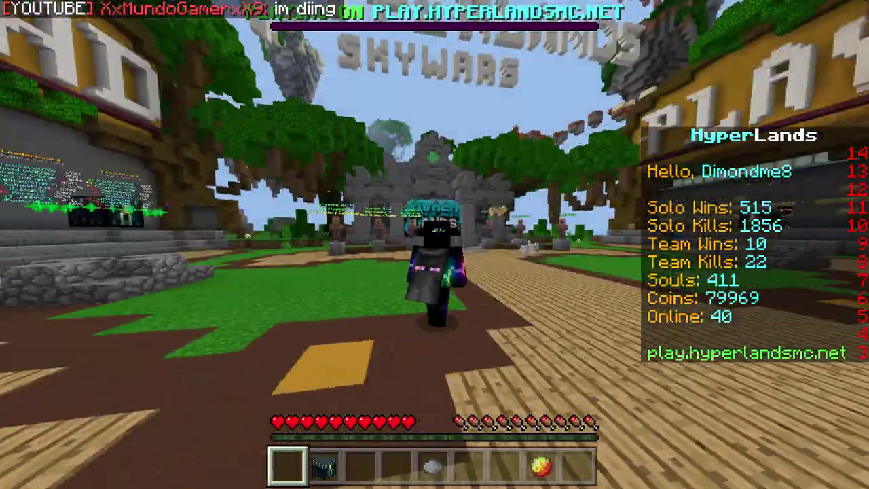
key("space")
key("w")
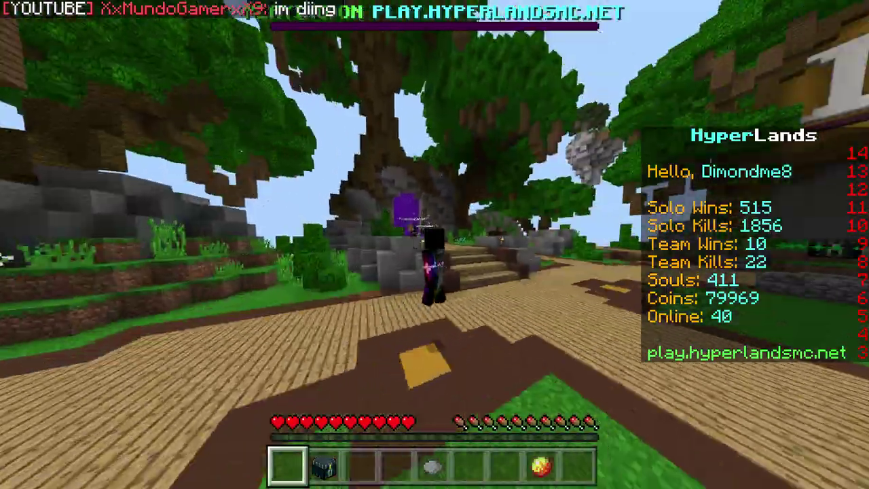
- Walk to the stairs before the purple portal and onto the stone ledge beside them to examine the cape up close
key("w")
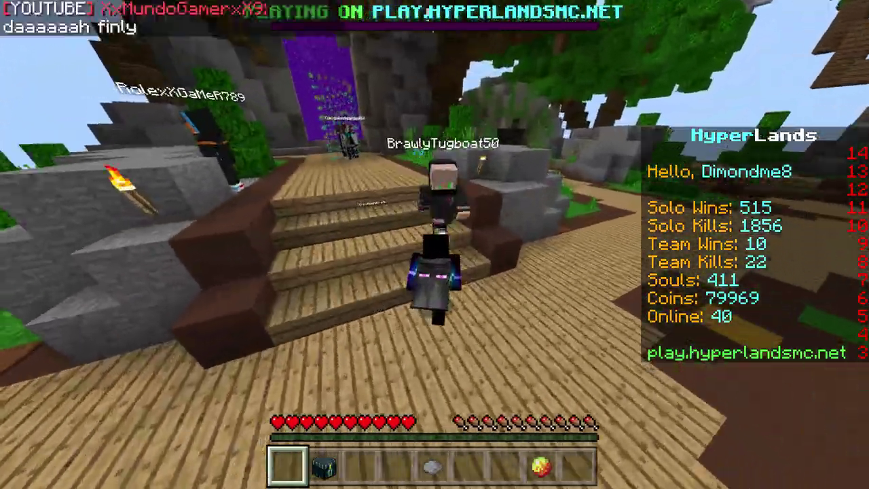
key("w")
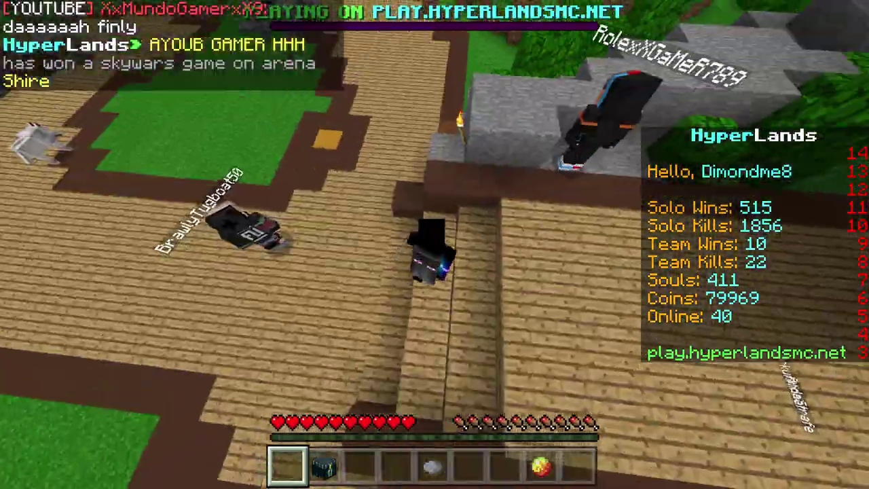
key("w")
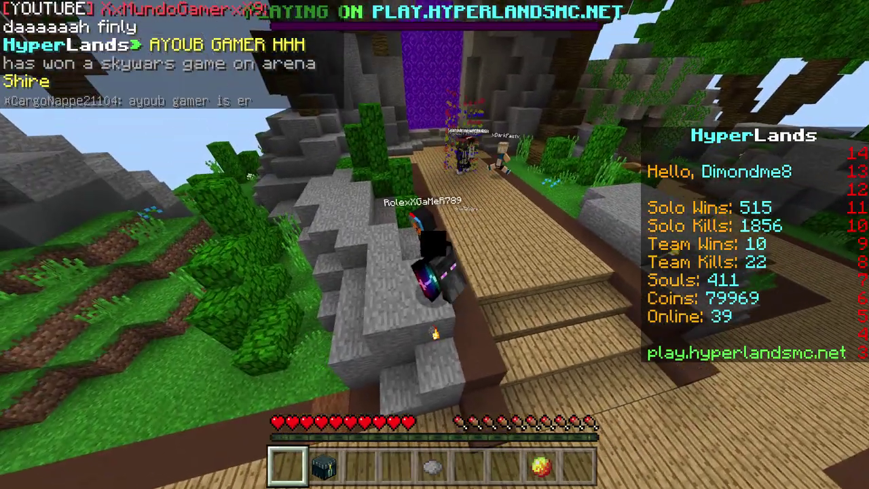
key("w")
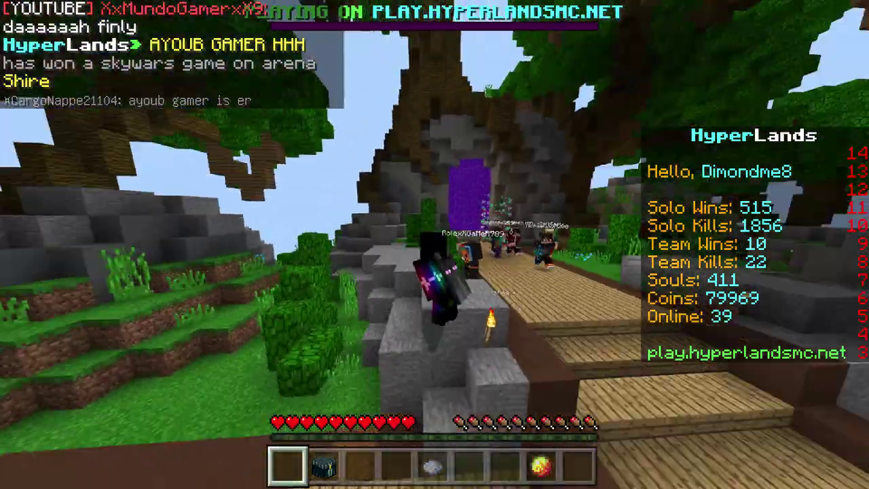
key("w")
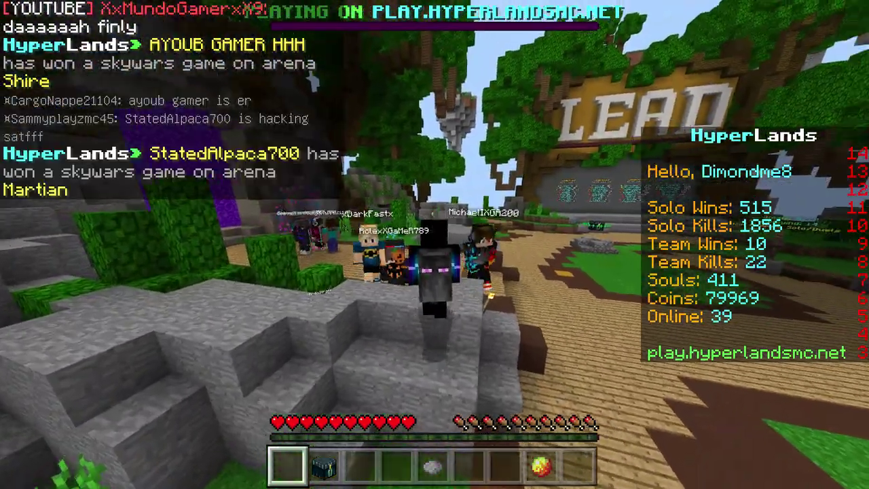
- Run and jump across the central plaza to examine the cape's back and underside in motion
key("w")
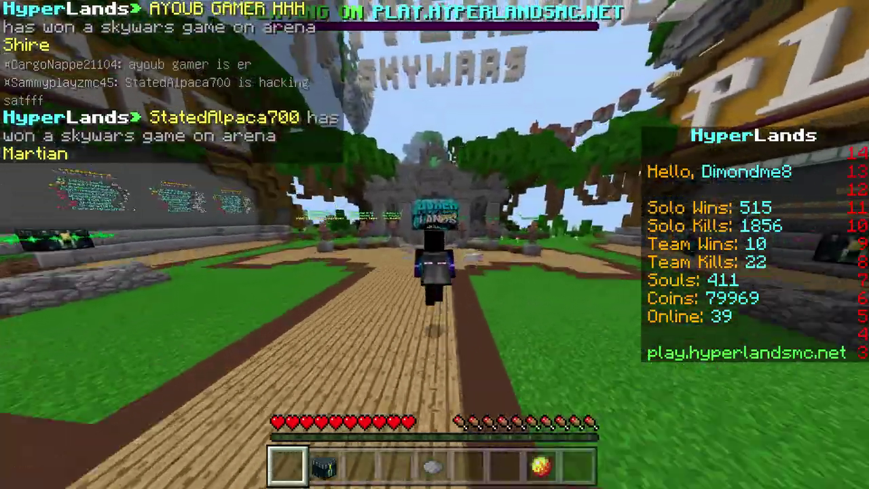
key("w")
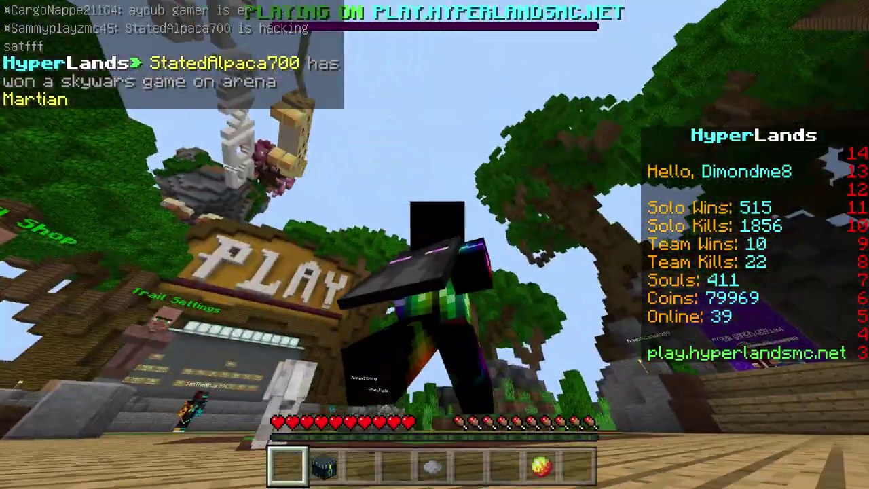
key("w")
key("space")
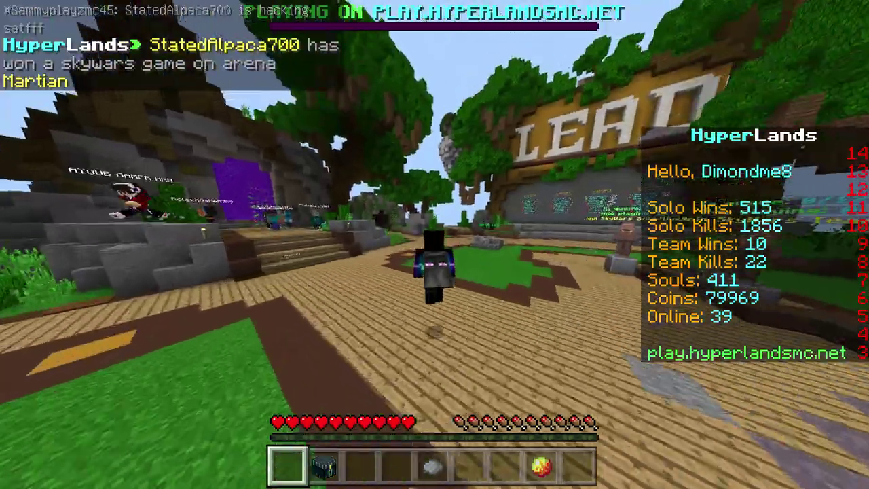
key("w")
- Switch to the front-facing third-person view and walk around the plaza to examine the front of the skin
key("F5")
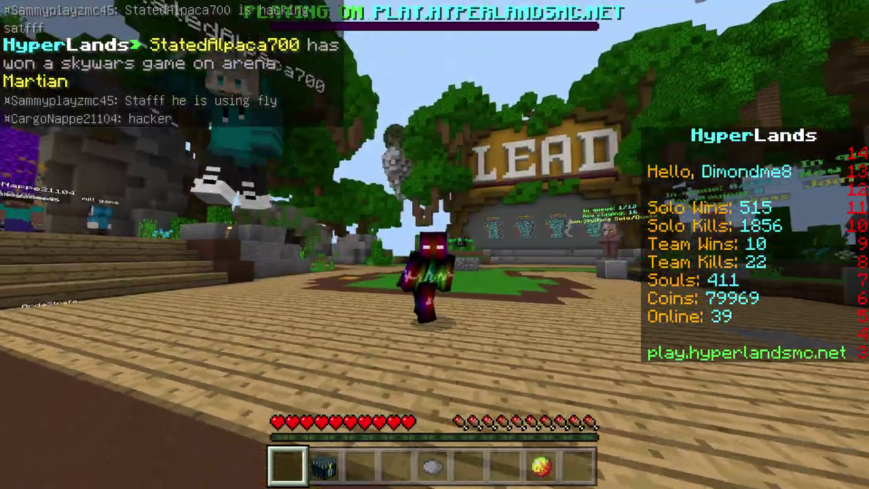
key("w")
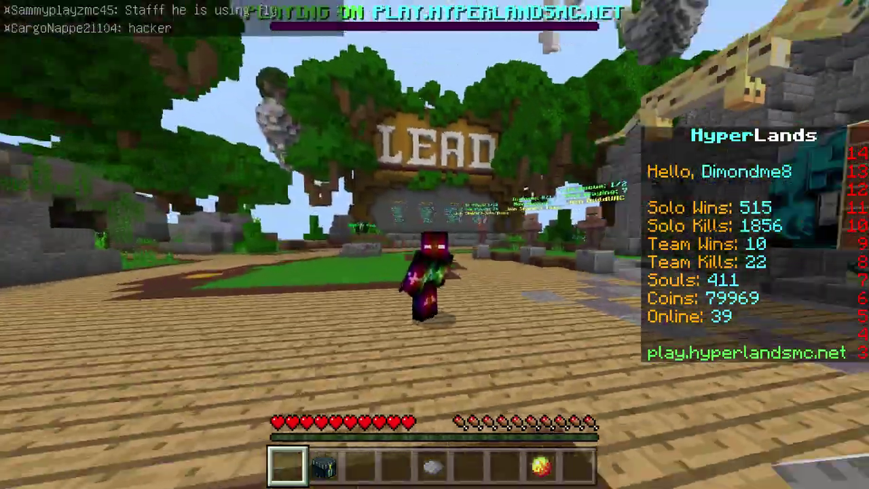
key("w")
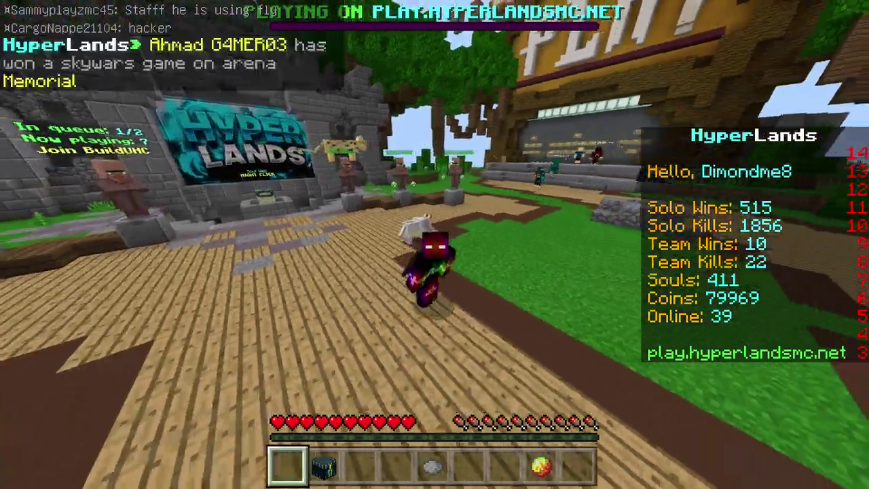
key("w")
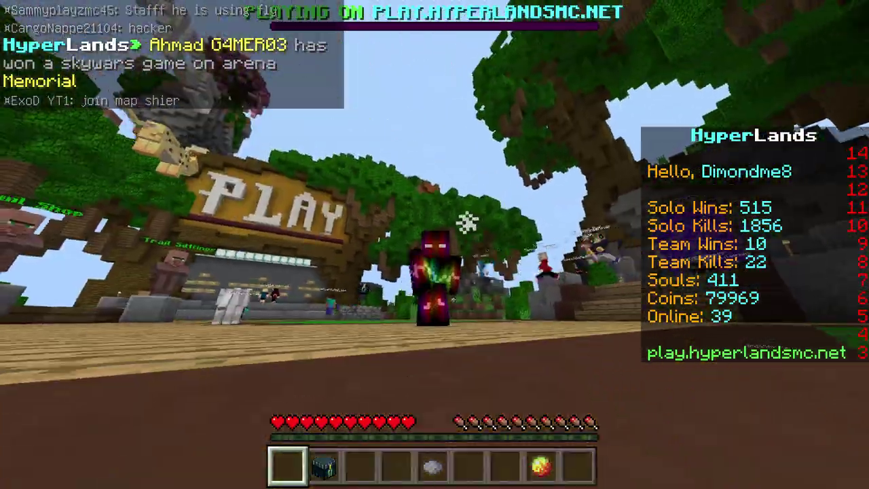
key("w")
key("w")
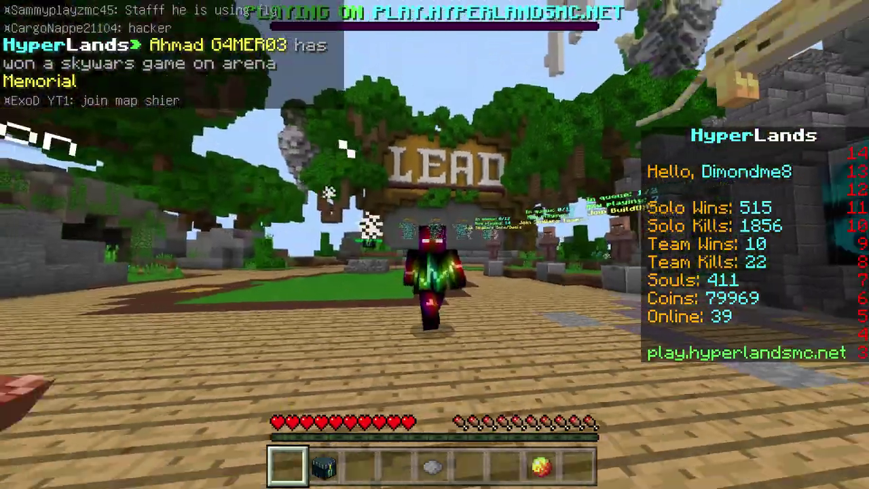
key("w")
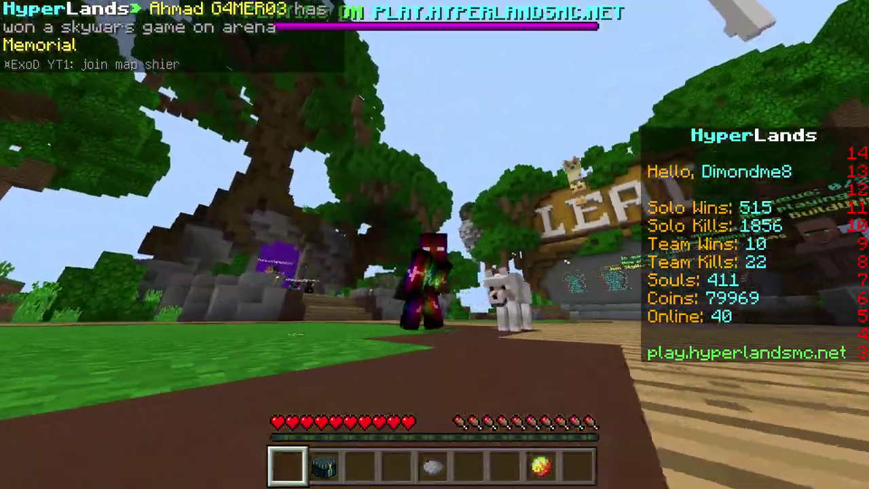
key("w")
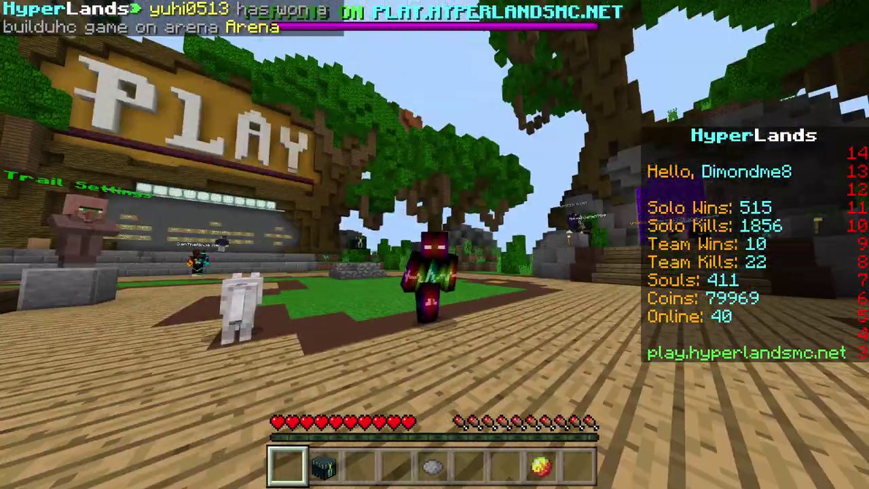
key("w")
key("space")
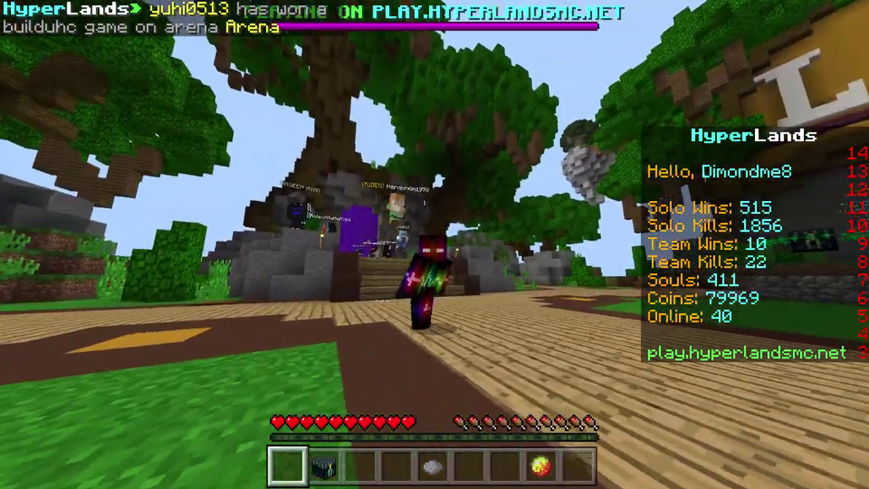
key("w")
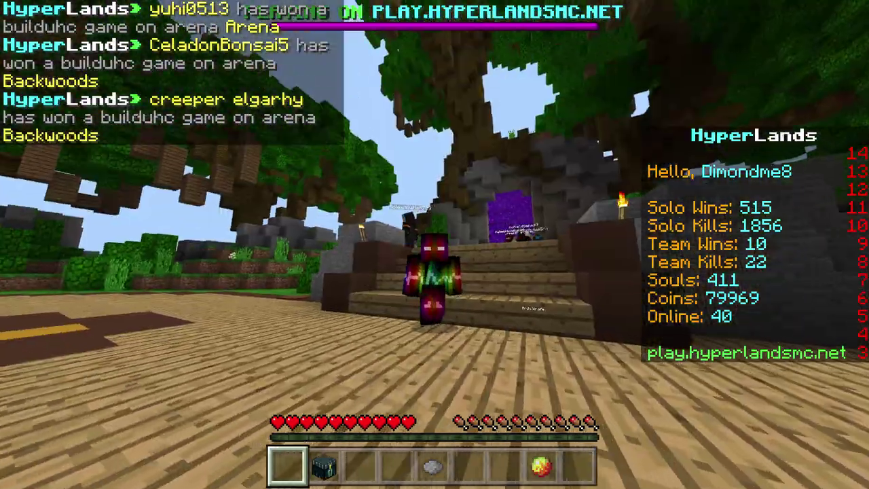
- Examine the skin's front while moving around the portal stairs, and switch back to the rear third-person view
key("s")
key("w")
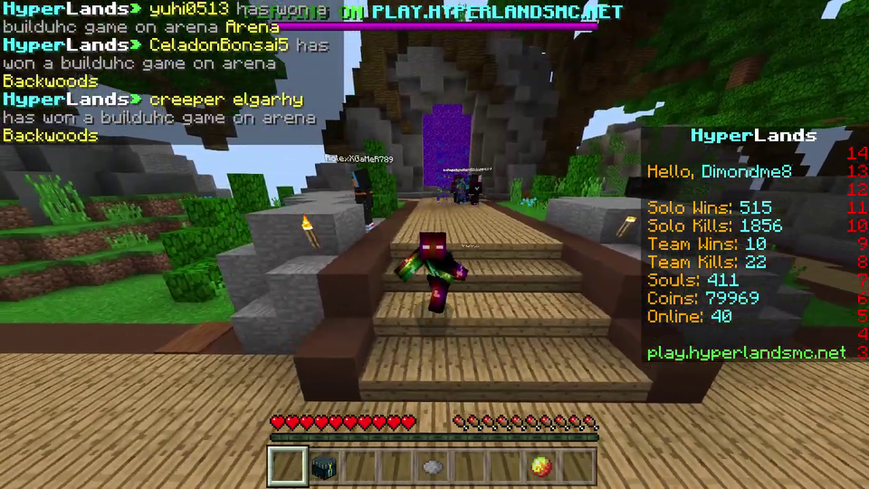
key("w")
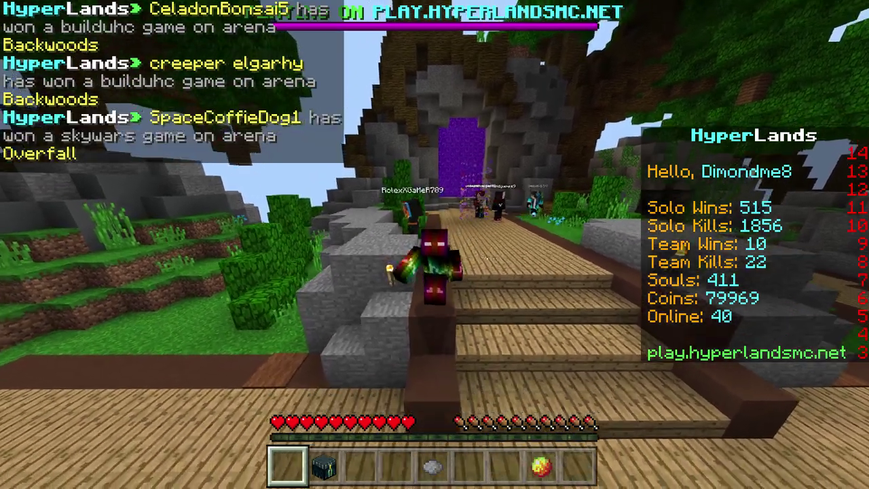
key("w")
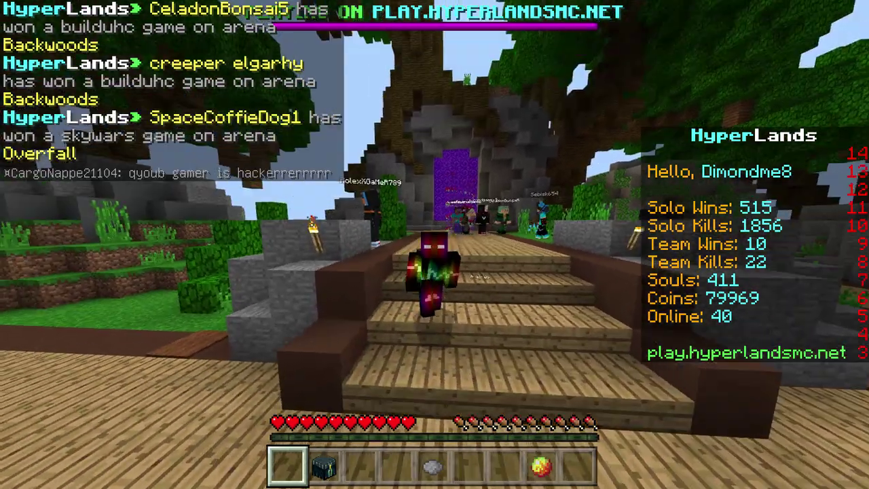
key("w")
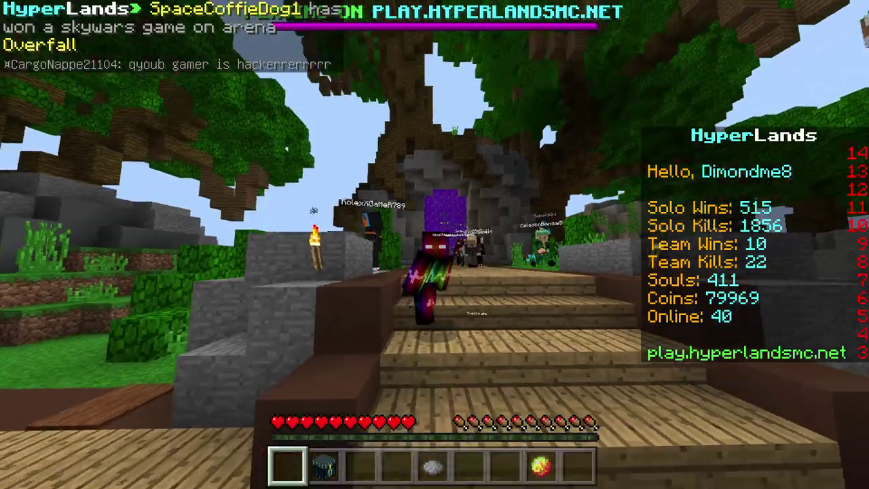
key("w")
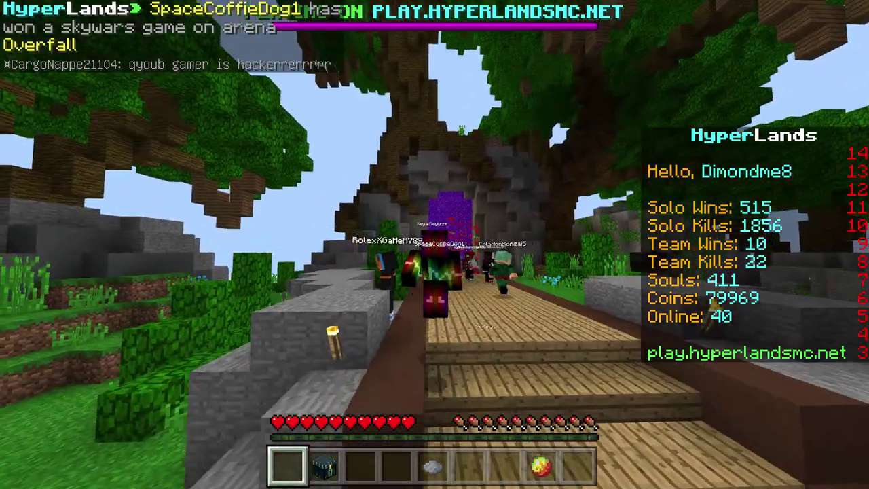
key("w")
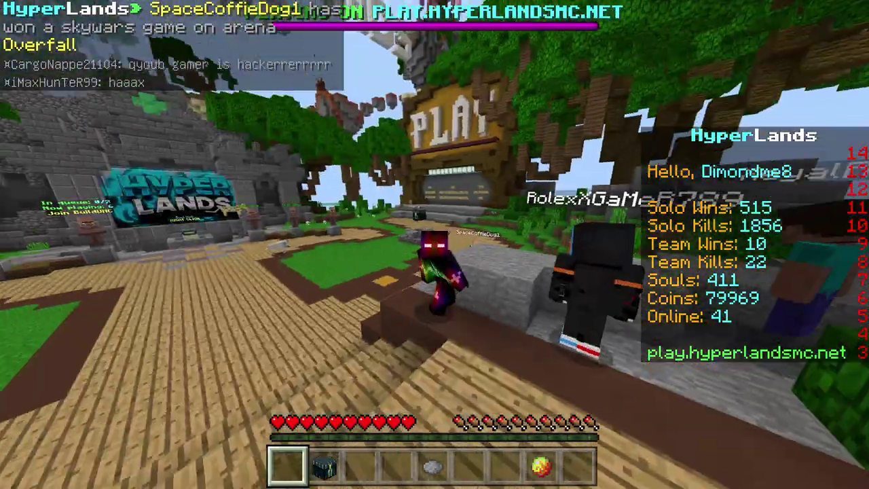
key("F5")
key("F5")
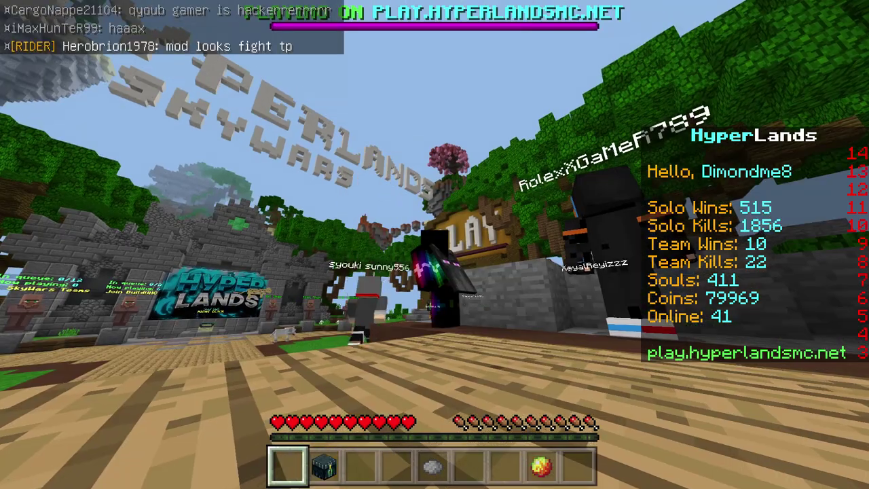